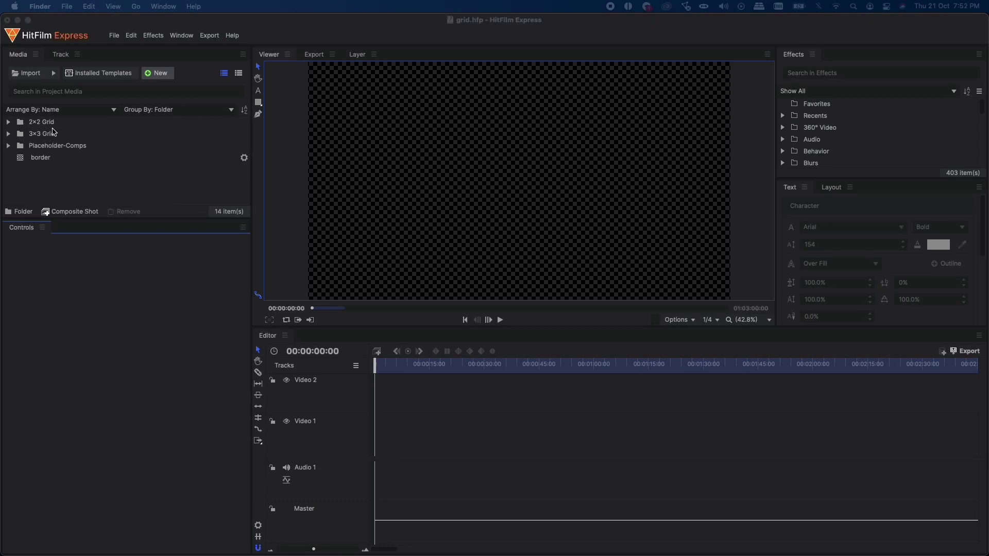
# - Expand the 2×2 Grid media folder and select its 2×2 Grid (1080p) composite
pyautogui.click(11, 124)
pyautogui.click(8, 122)
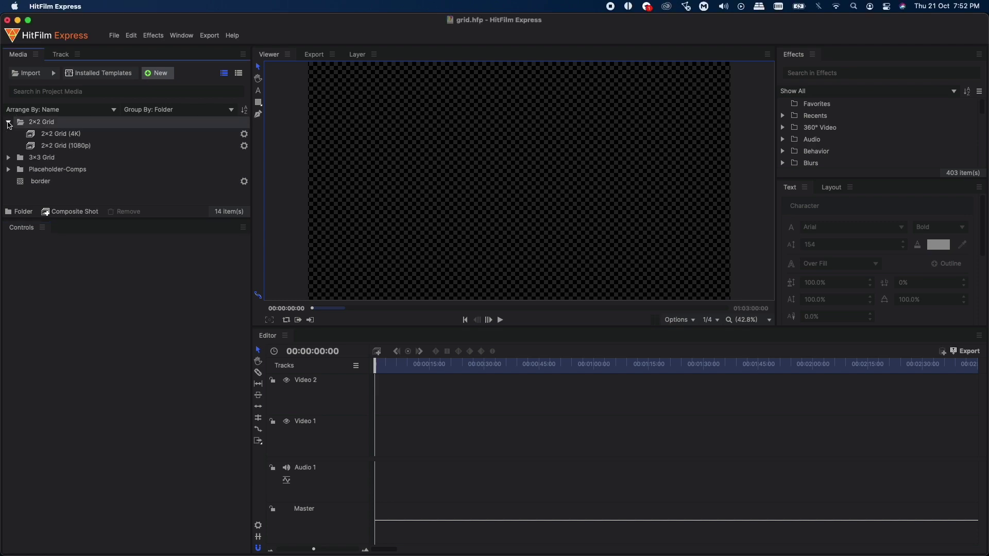
pyautogui.click(72, 146)
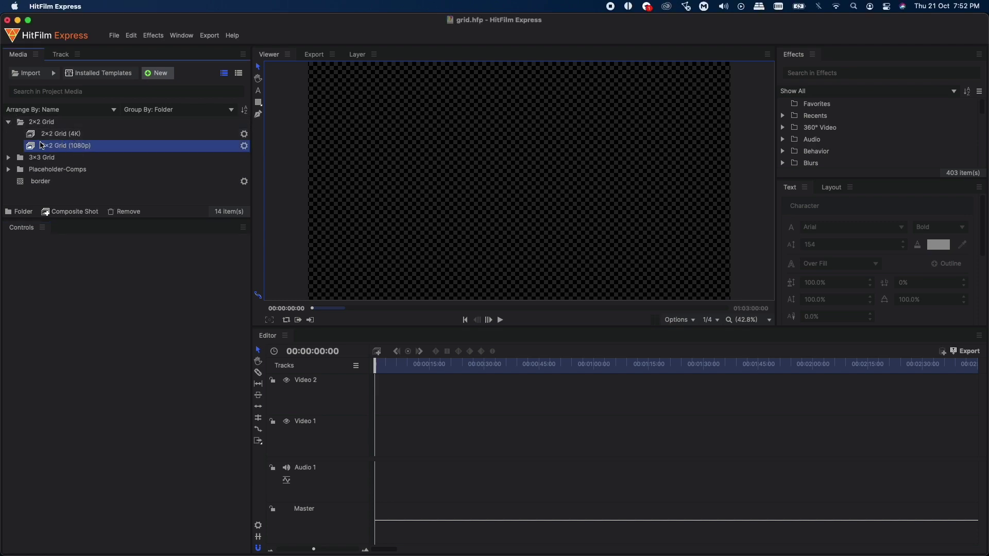
# - Open the 2×2 Grid (1080p) composite shot in the editor
pyautogui.doubleClick(49, 147)
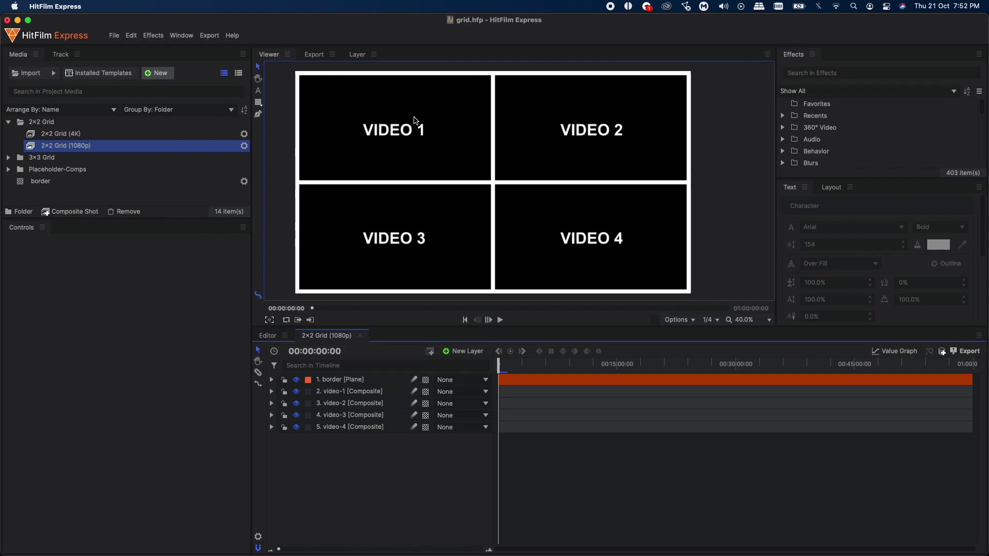
# - Fill the video-1 composite with Pexels Videos 4708.mp4, deleting the VIDEO 1 placeholder text
pyautogui.doubleClick(338, 395)
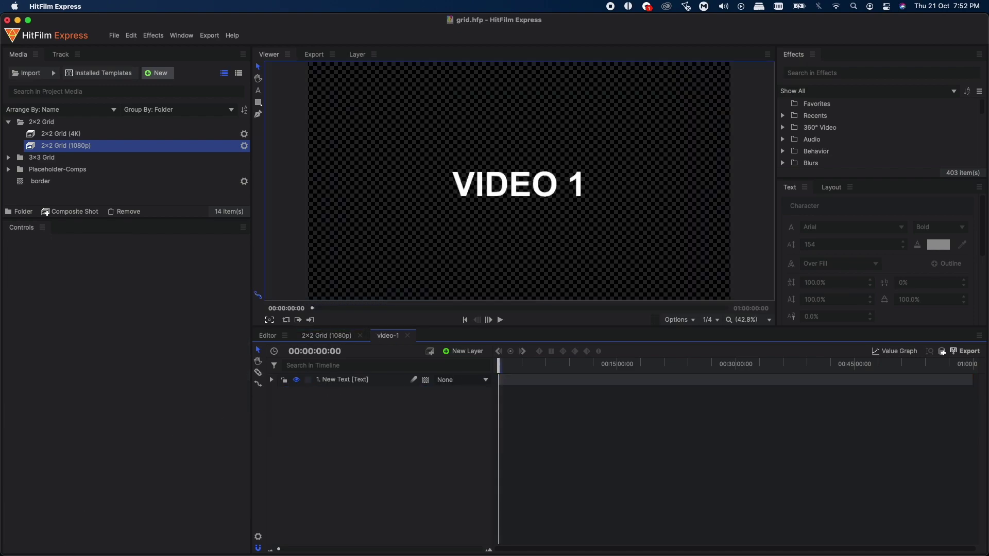
pyautogui.moveTo(251, 92); pyautogui.dragTo(350, 393)
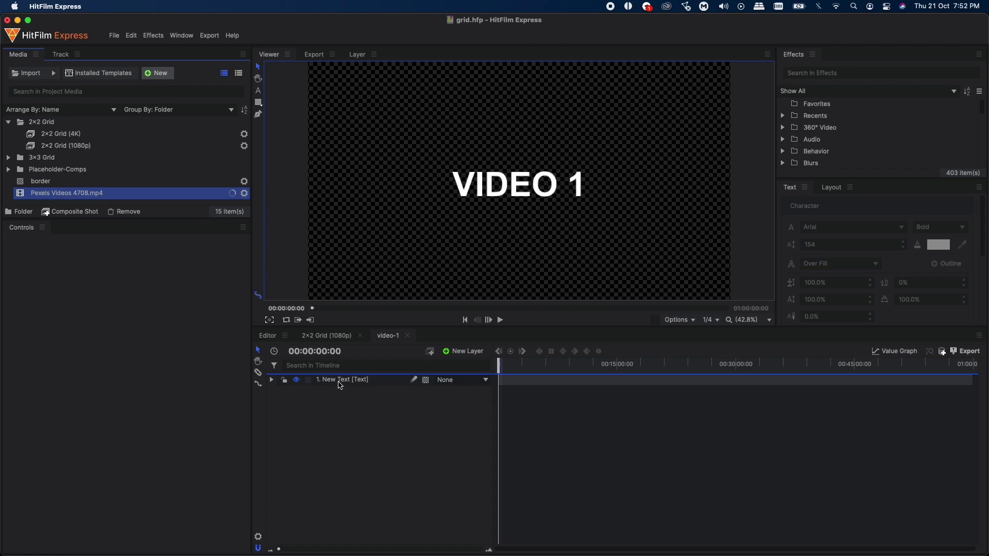
pyautogui.click(343, 391)
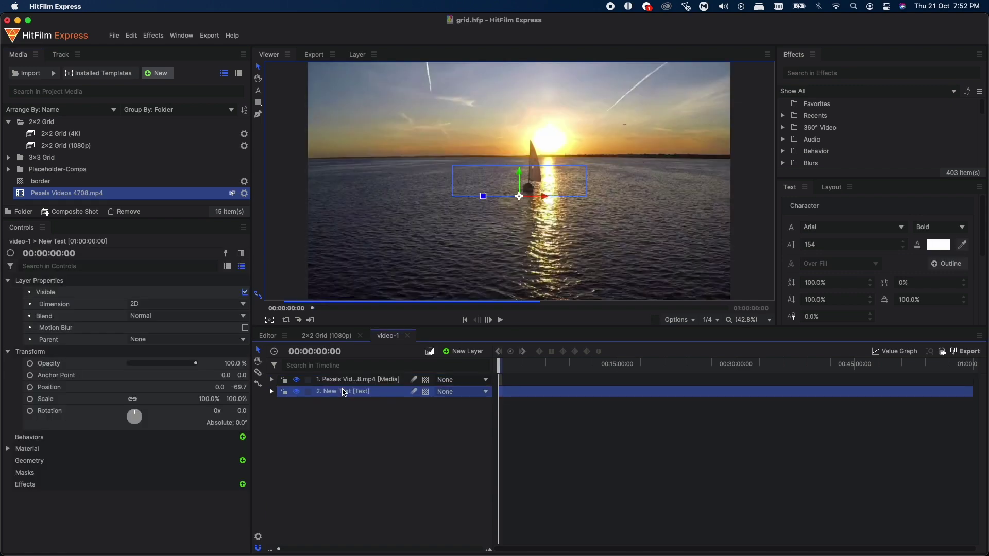
pyautogui.press('Delete')
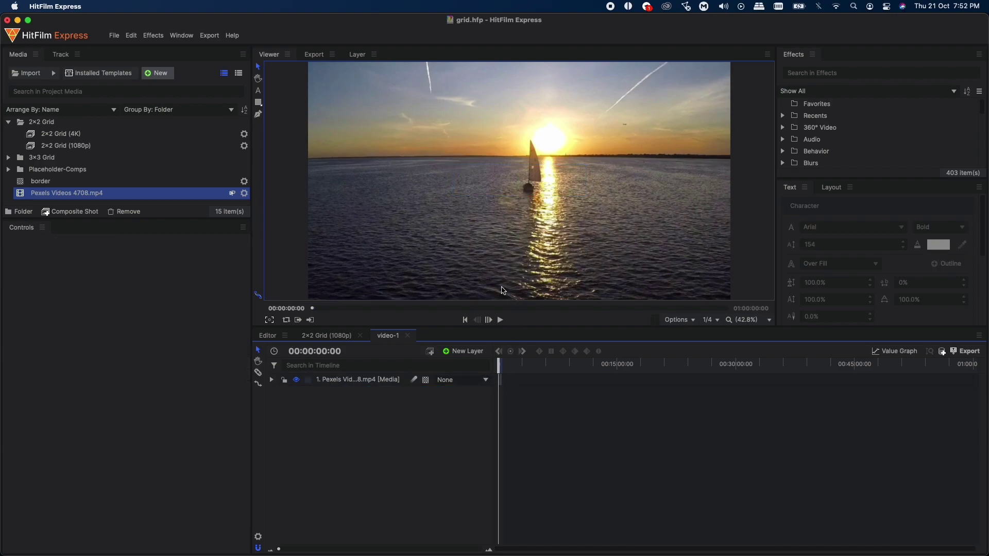
pyautogui.click(328, 336)
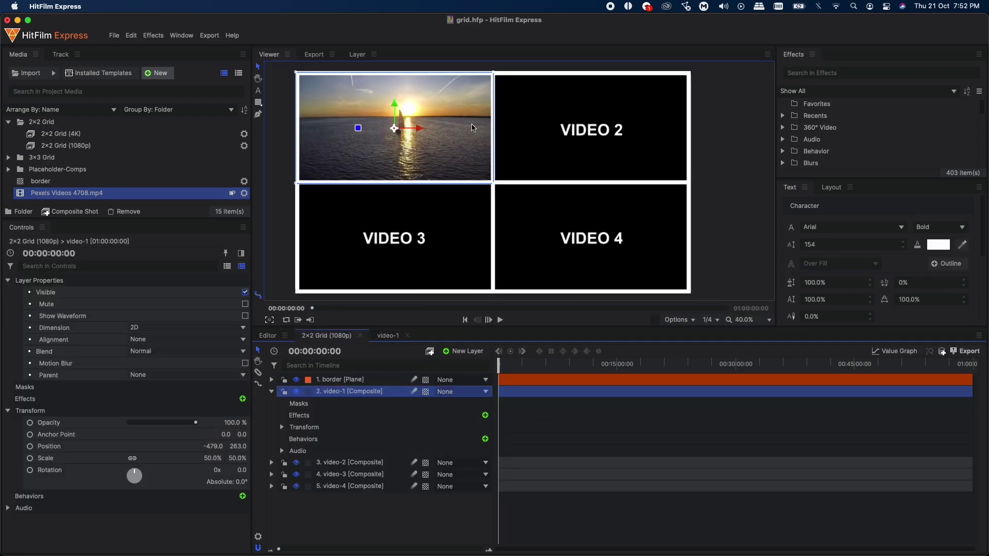
# - Set the video-1 composite's duration to 00:00:20:00 and recheck it in the properties
pyautogui.click(385, 336)
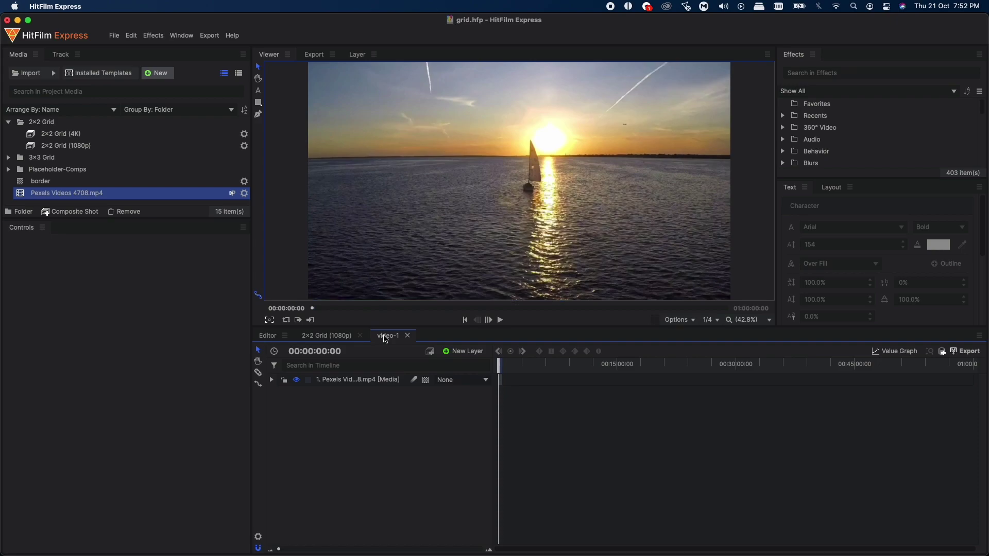
pyautogui.click(259, 537)
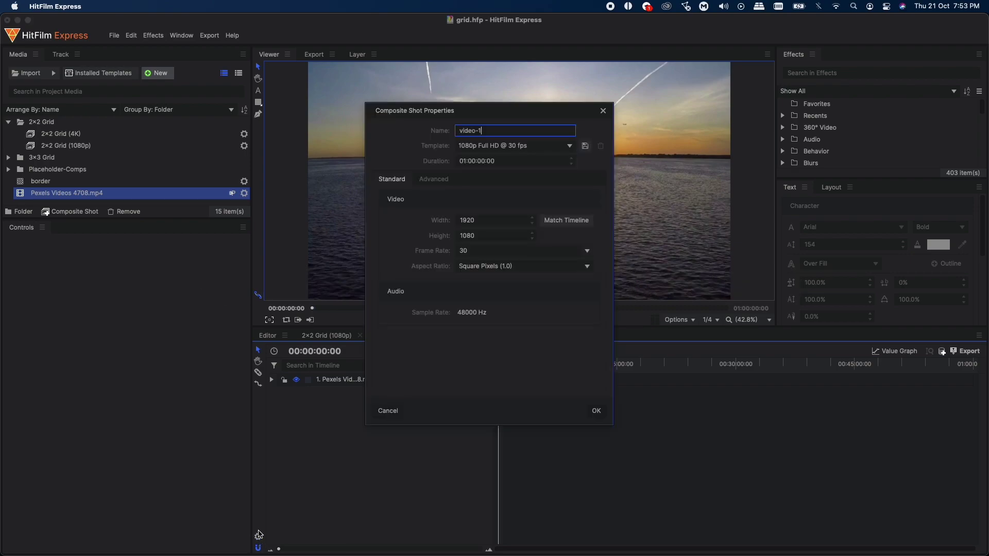
pyautogui.click(464, 162)
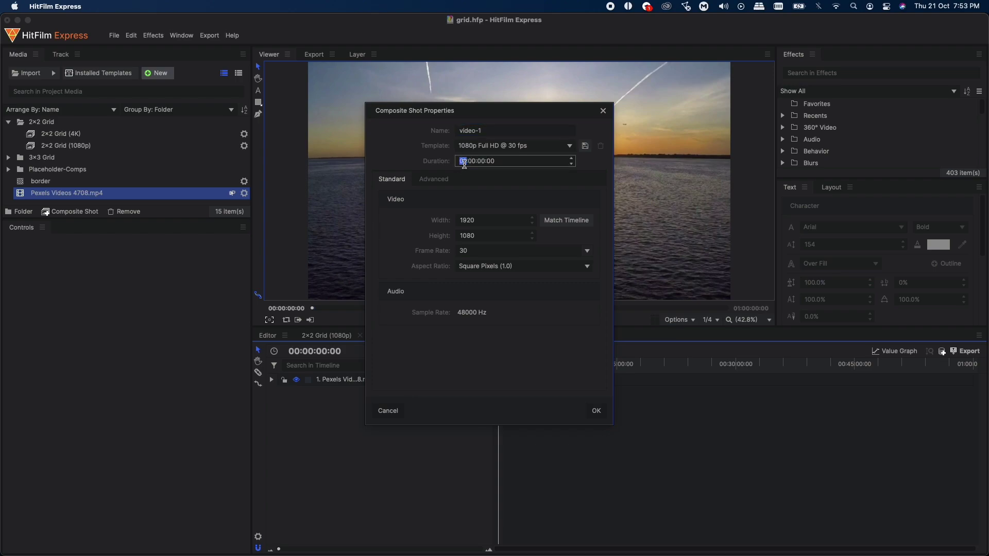
pyautogui.write('00')
pyautogui.click(482, 162)
pyautogui.write('20:')
pyautogui.click(596, 411)
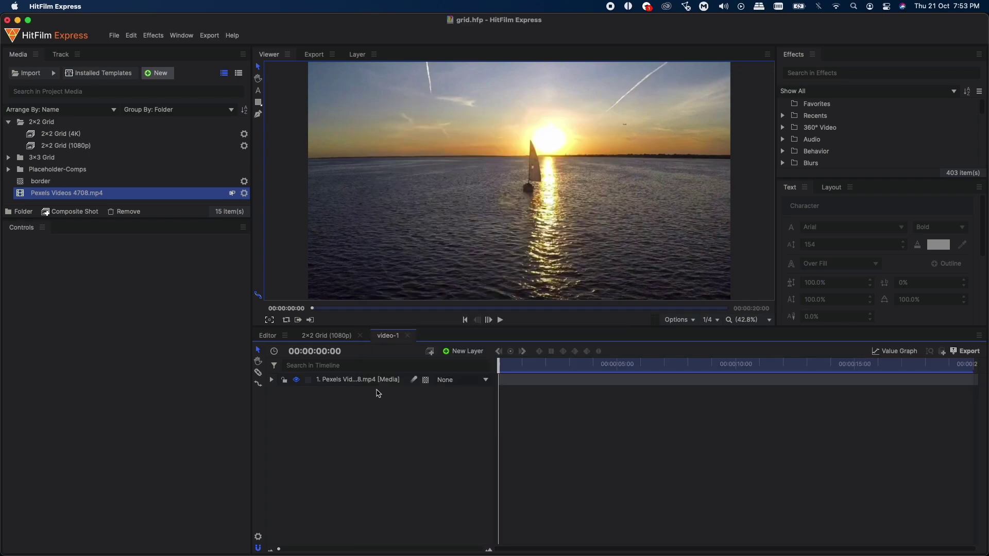
pyautogui.click(258, 537)
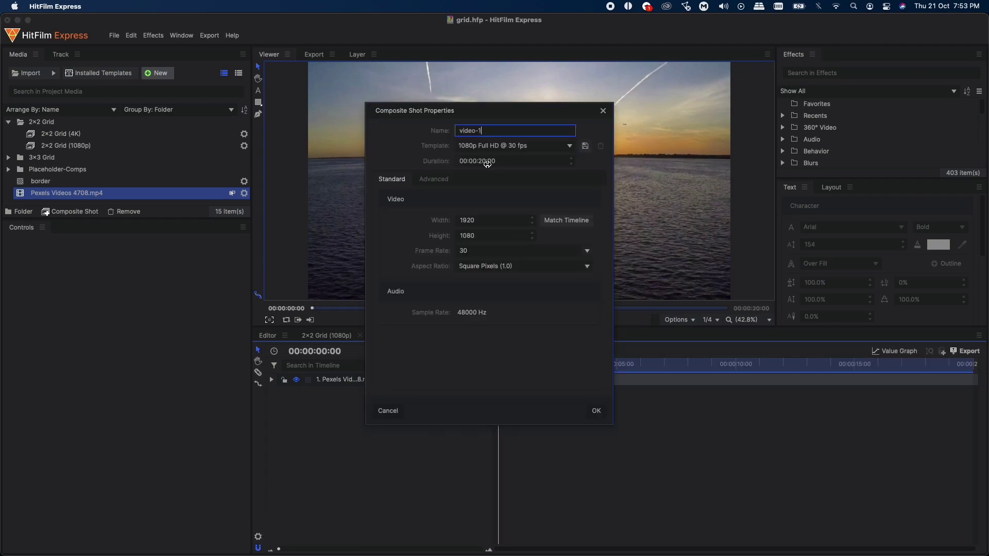
pyautogui.click(394, 412)
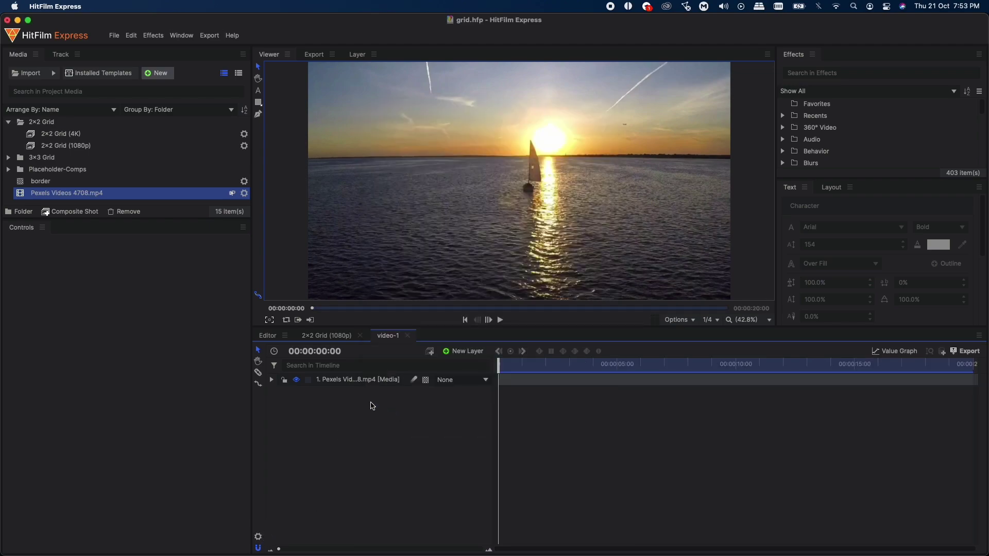
# - Zoom out the 2×2 Grid timeline, scrub the preview, and select the video-2 layer
pyautogui.click(322, 337)
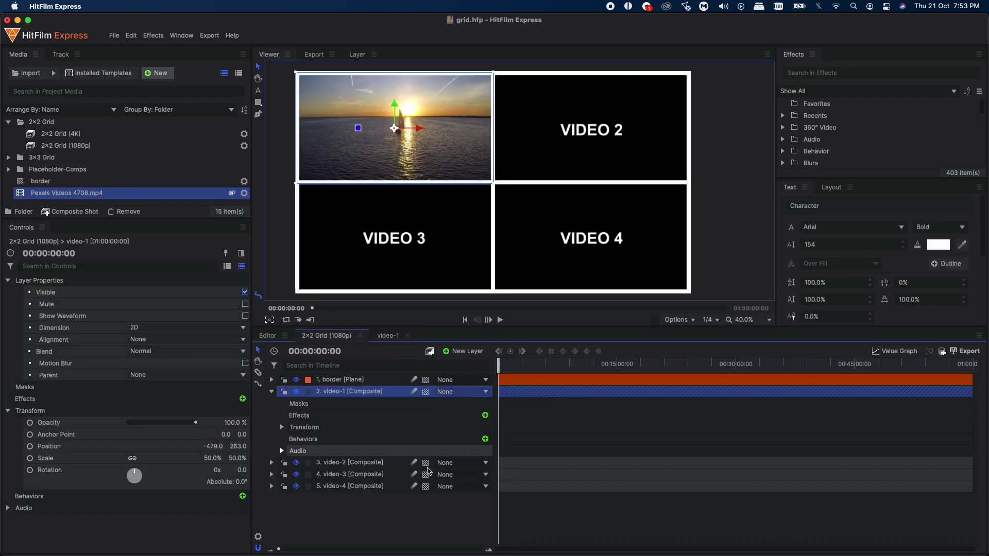
pyautogui.click(287, 549)
pyautogui.moveTo(286, 549); pyautogui.dragTo(366, 549)
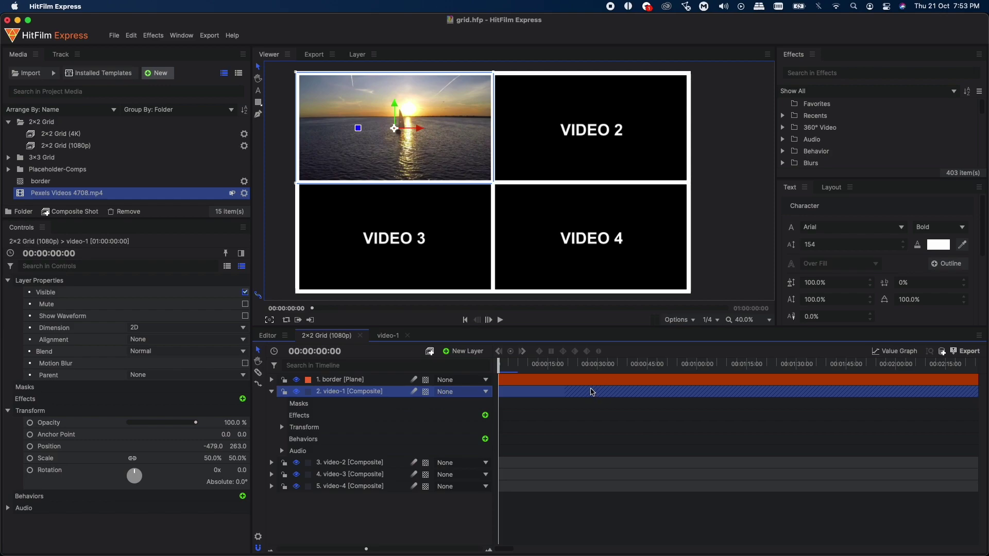
pyautogui.moveTo(570, 370)
pyautogui.mouseDown()
pyautogui.moveTo(591, 362)
pyautogui.moveTo(557, 361)
pyautogui.mouseUp()
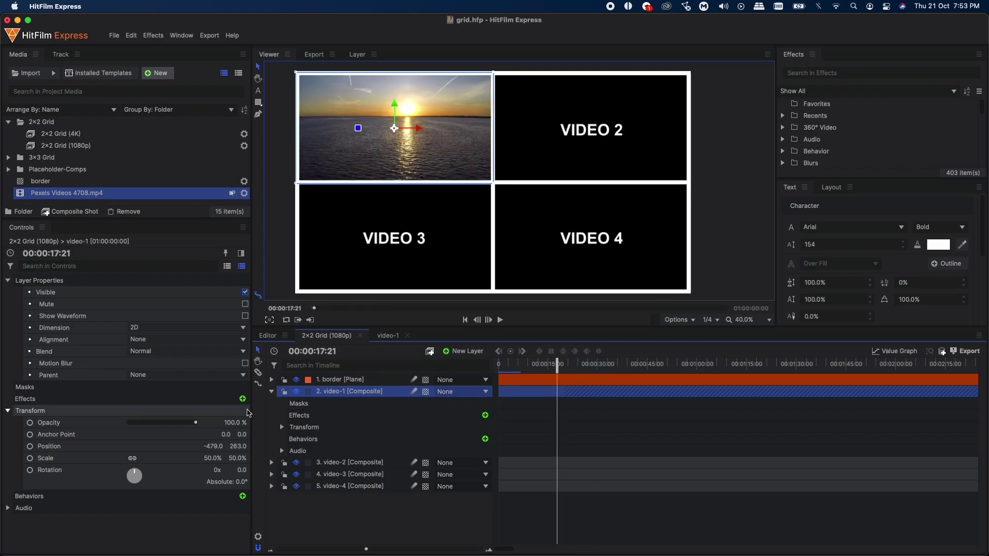
pyautogui.click(272, 392)
pyautogui.click(348, 405)
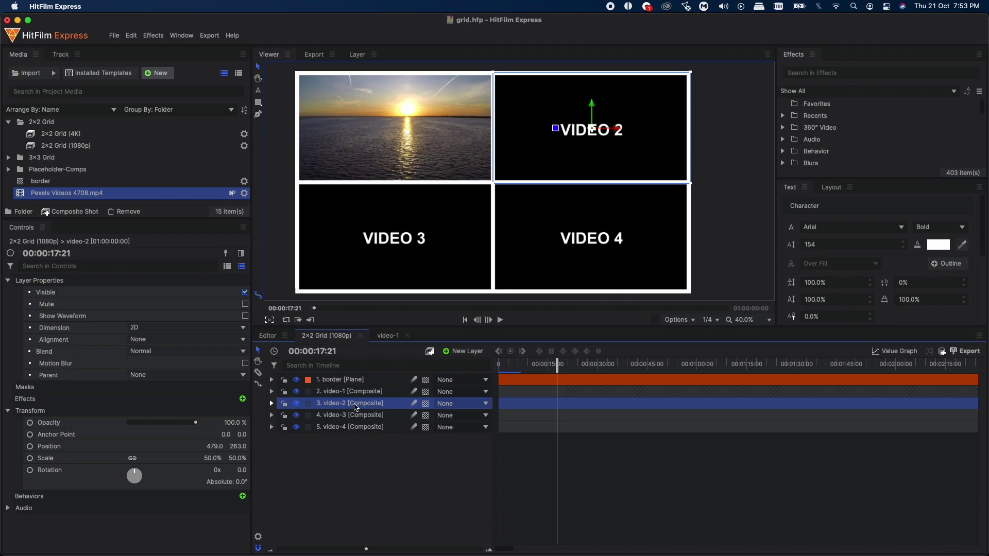
# - Replace the VIDEO 2 placeholder text in the video-2 composite with the Drone_05.mp4 clip
pyautogui.doubleClick(354, 407)
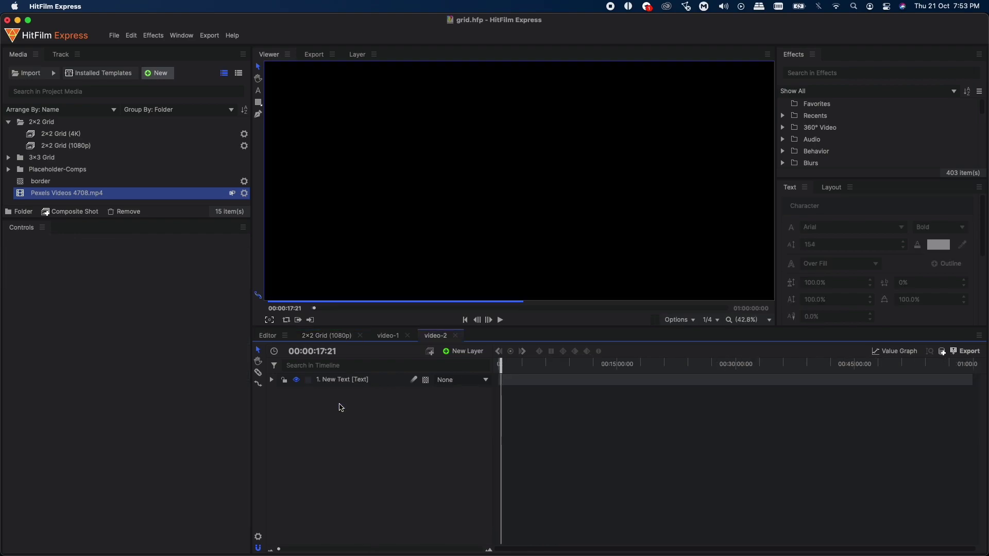
pyautogui.click(339, 381)
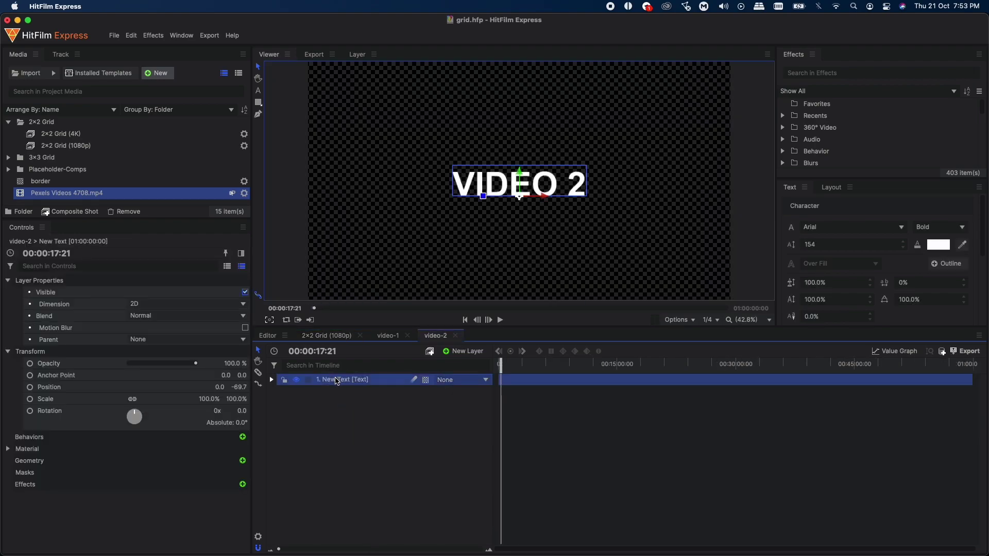
pyautogui.press('Delete')
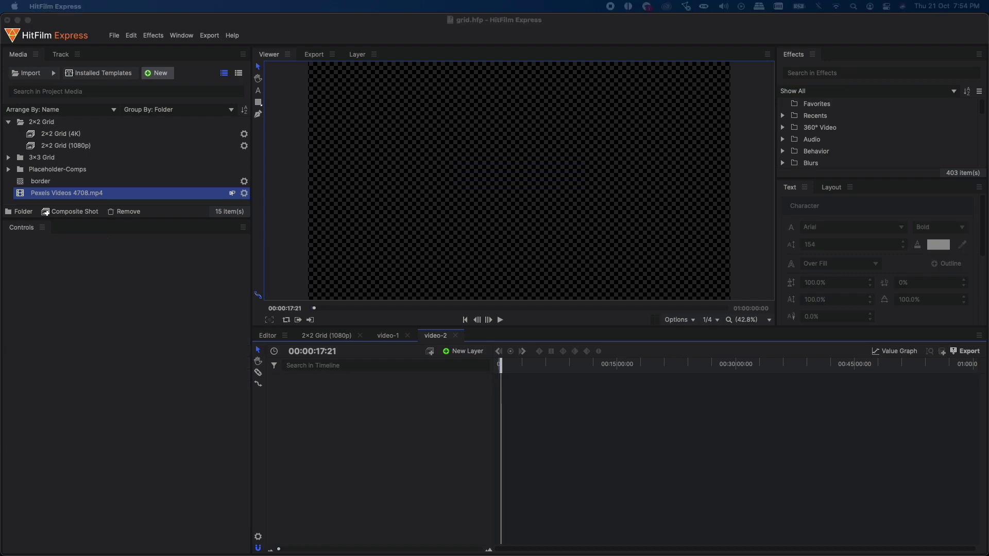
pyautogui.moveTo(132, 100); pyautogui.dragTo(390, 378)
pyautogui.moveTo(277, 548); pyautogui.dragTo(348, 545)
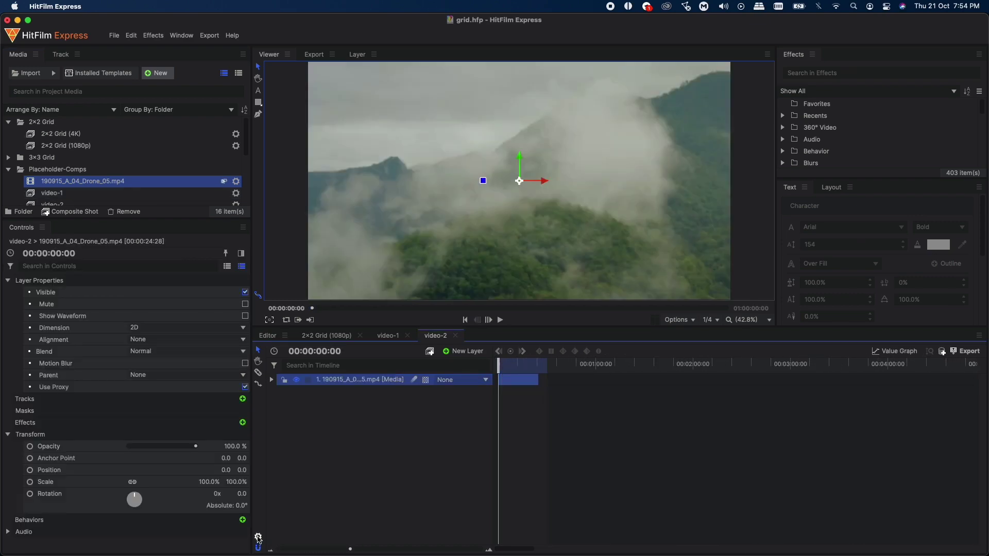
# - Change the video-2 composite's duration from one hour to 00:00:20:00
pyautogui.click(258, 537)
pyautogui.click(259, 536)
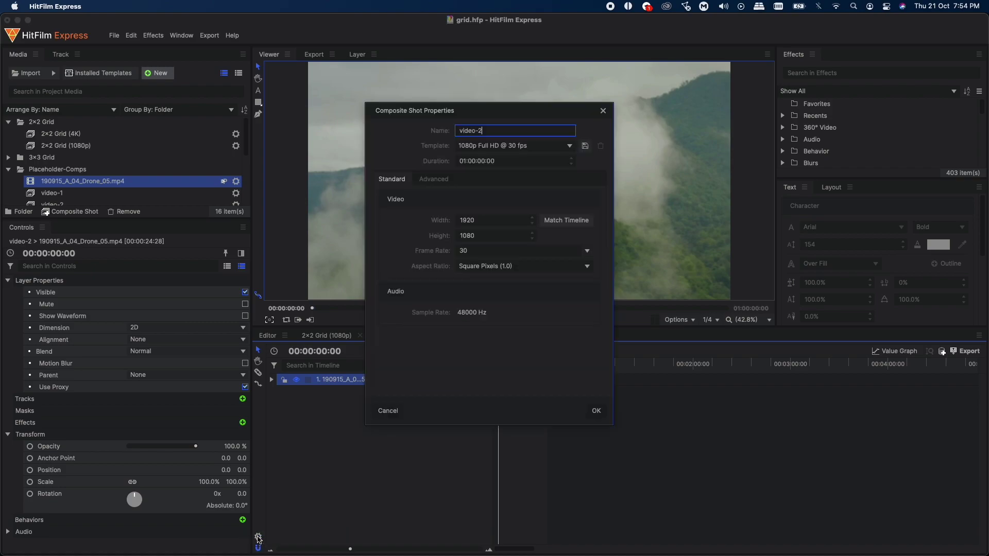
pyautogui.click(462, 161)
pyautogui.write('0')
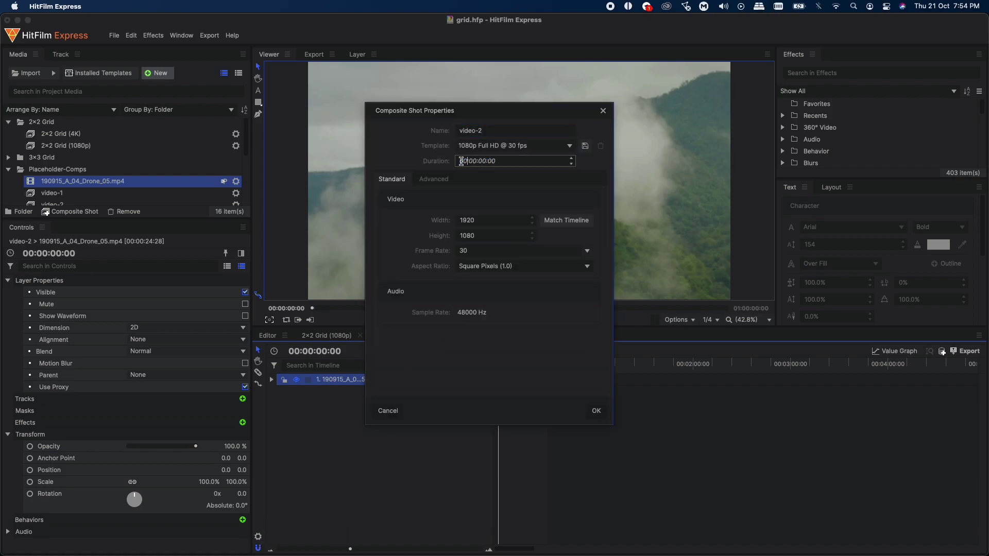
pyautogui.doubleClick(483, 161)
pyautogui.write('3')
pyautogui.click(593, 412)
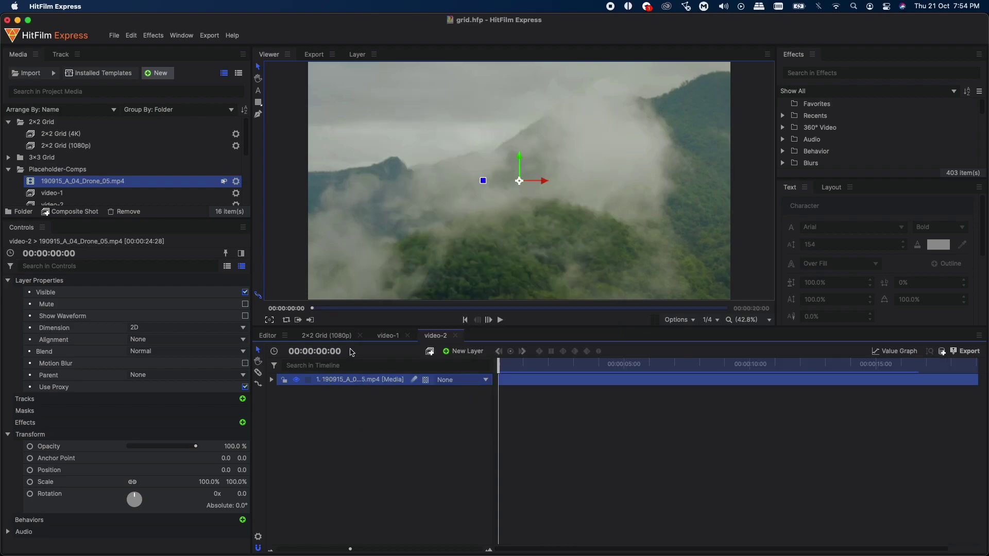
# - Return to the 2×2 Grid (1080p) composite, collapse video-2, and select the video-3 and video-4 layers
pyautogui.click(323, 336)
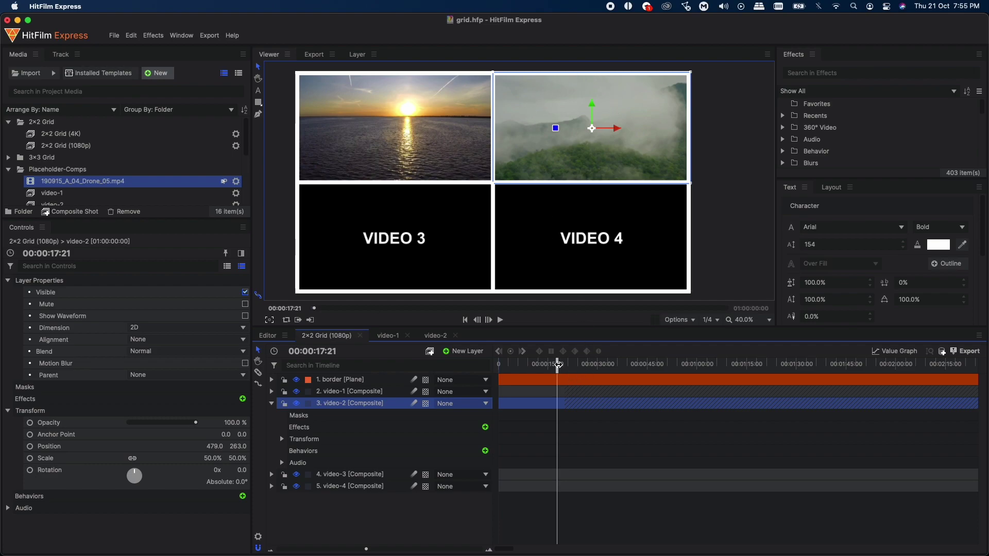
pyautogui.click(273, 404)
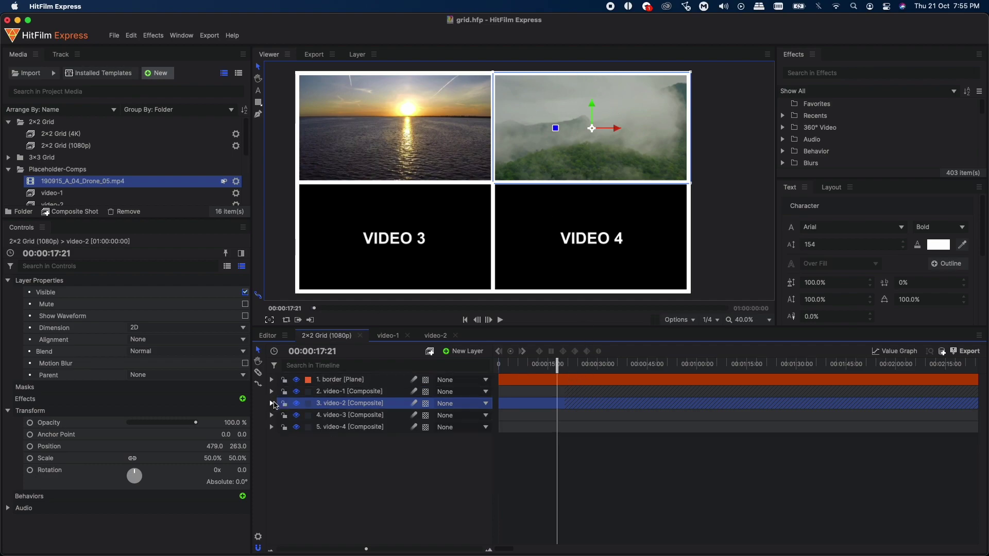
pyautogui.click(330, 415)
pyautogui.click(332, 427)
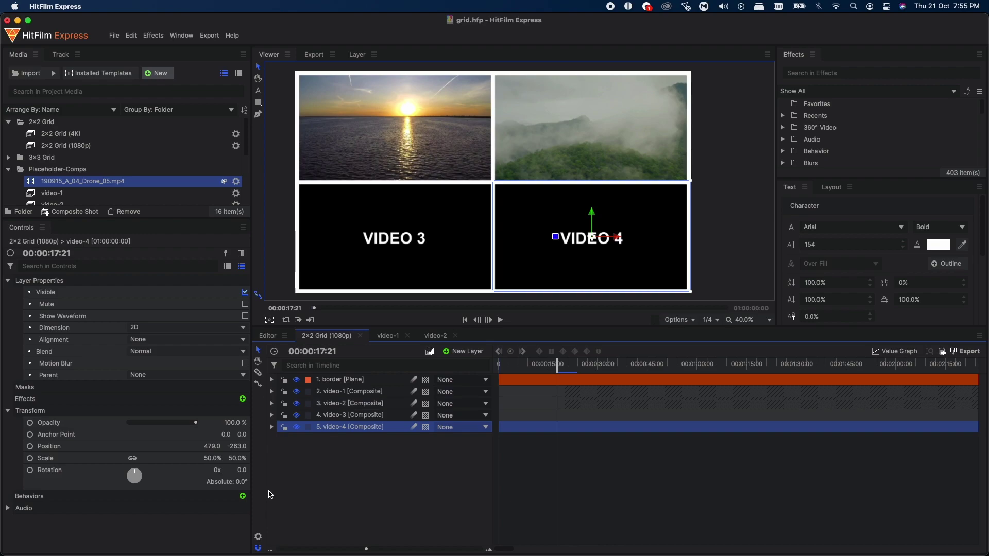
# - Set the 2×2 Grid (1080p) composite's duration to 00:00:20:00 and zoom the timeline to fit
pyautogui.click(258, 537)
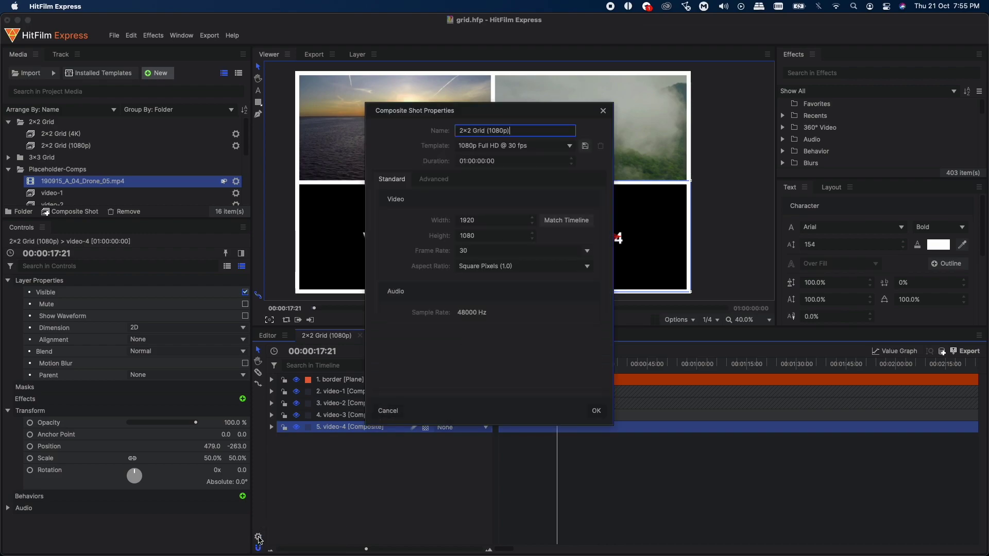
pyautogui.click(463, 163)
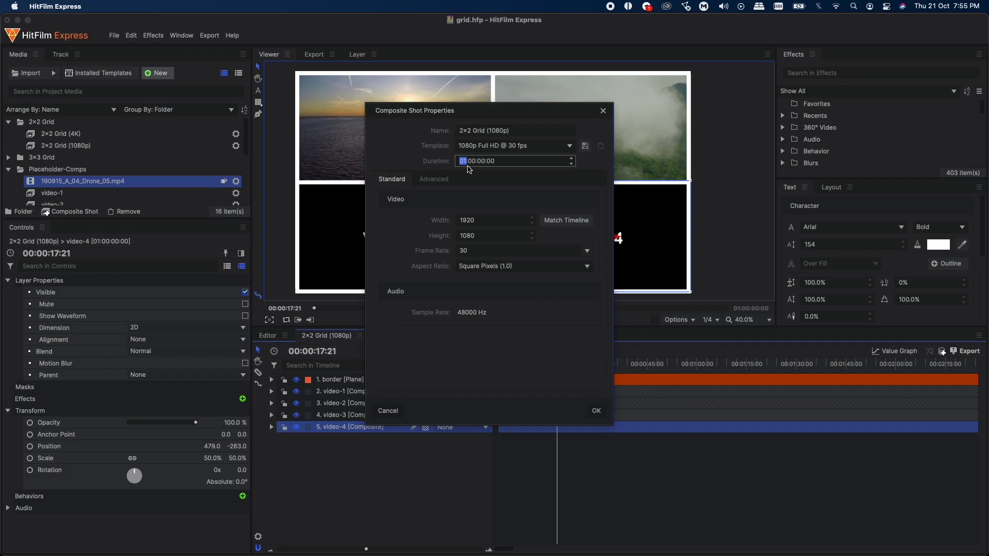
pyautogui.write('00')
pyautogui.click(481, 160)
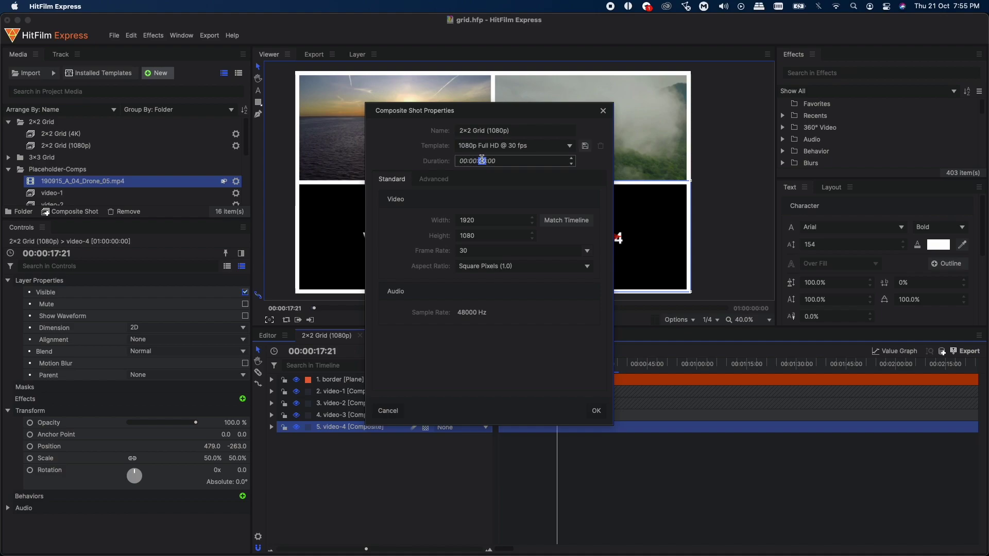
pyautogui.write('30')
pyautogui.write('20')
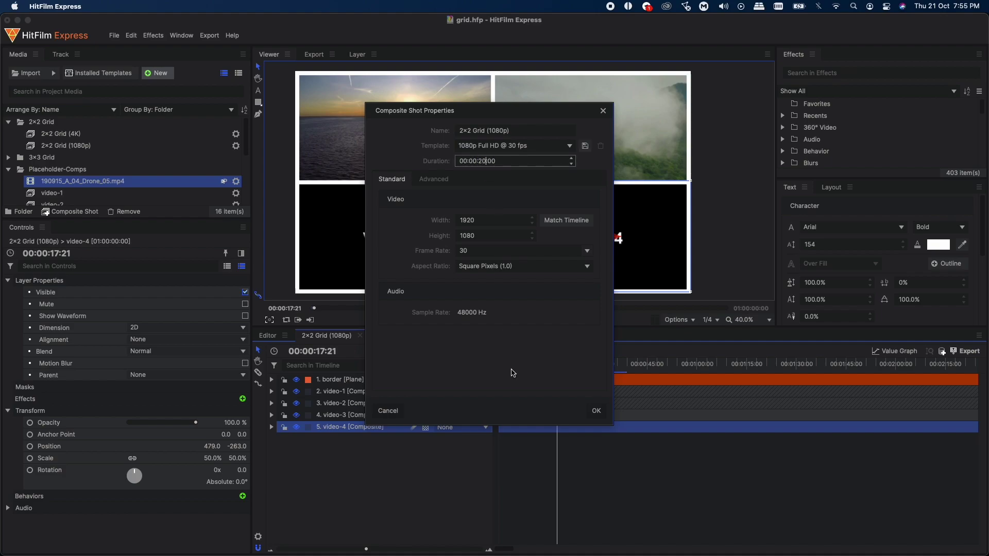
pyautogui.click(597, 412)
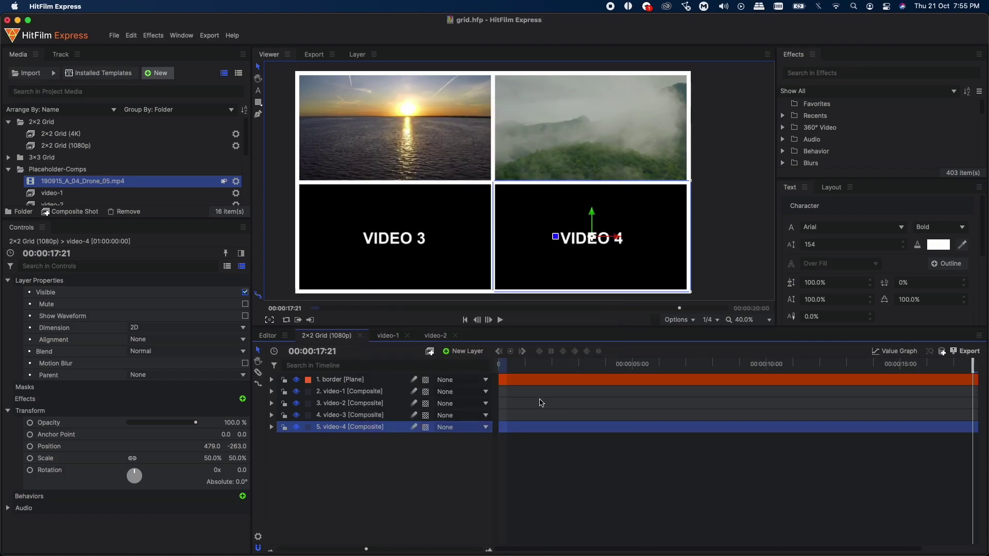
pyautogui.moveTo(347, 555); pyautogui.dragTo(292, 552)
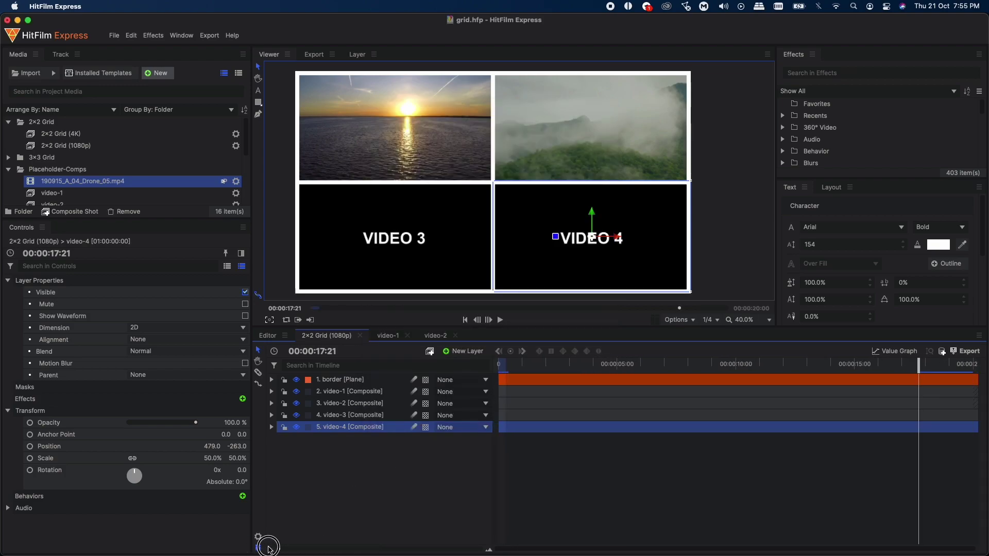
# - Place the 2×2 Grid (1080p) composite on the editor's Video 1 track, then try moving and rotating it
pyautogui.click(267, 337)
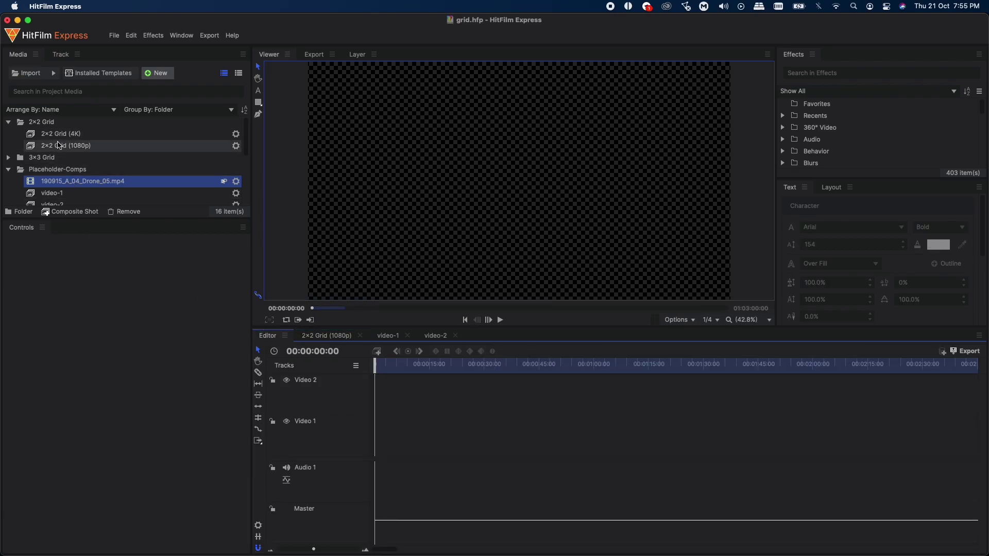
pyautogui.moveTo(56, 145); pyautogui.dragTo(369, 419)
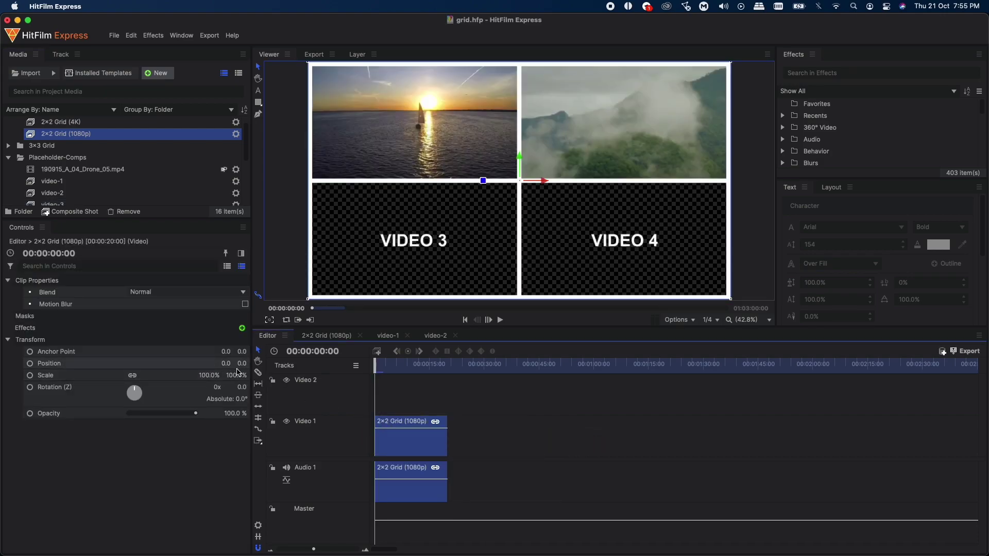
pyautogui.moveTo(239, 363); pyautogui.dragTo(236, 375)
pyautogui.moveTo(134, 393); pyautogui.dragTo(134, 393)
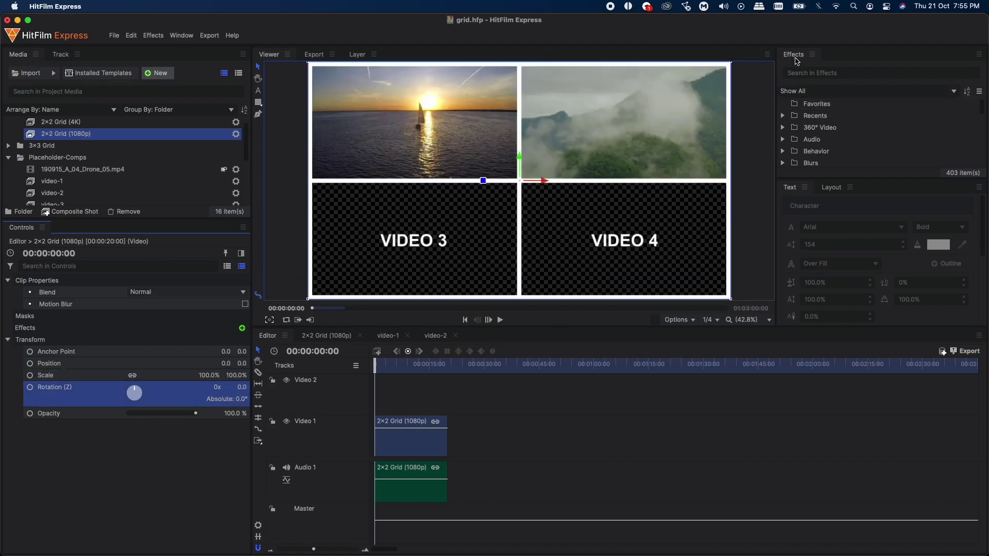
# - Apply Brightness & Contrast at Brightness -82 to the grid clip; select the 3×3 Grid (1080p) composite
pyautogui.scroll(-3, 806, 154)
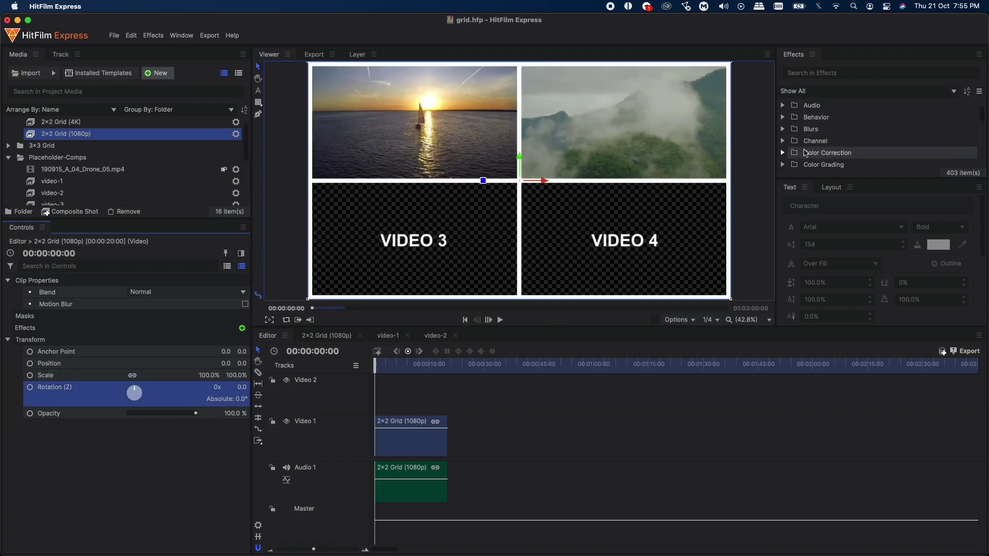
pyautogui.click(783, 153)
pyautogui.scroll(-2, 789, 154)
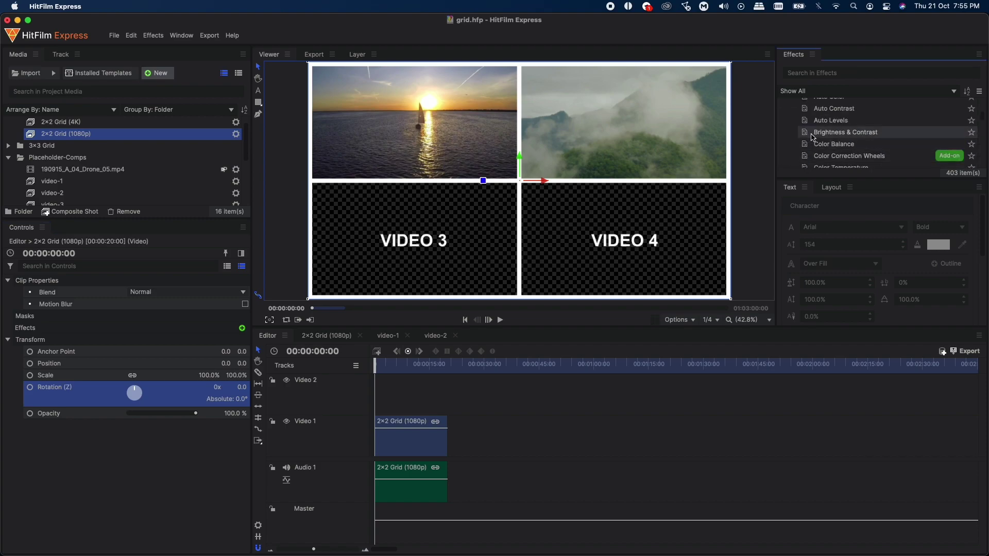
pyautogui.click(791, 152)
pyautogui.moveTo(790, 152); pyautogui.dragTo(399, 436)
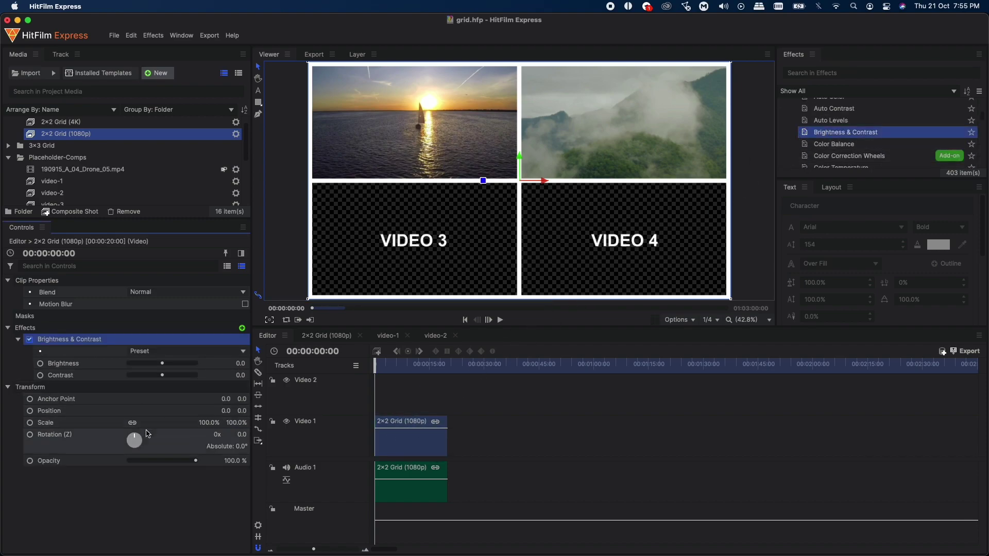
pyautogui.moveTo(162, 363); pyautogui.dragTo(134, 362)
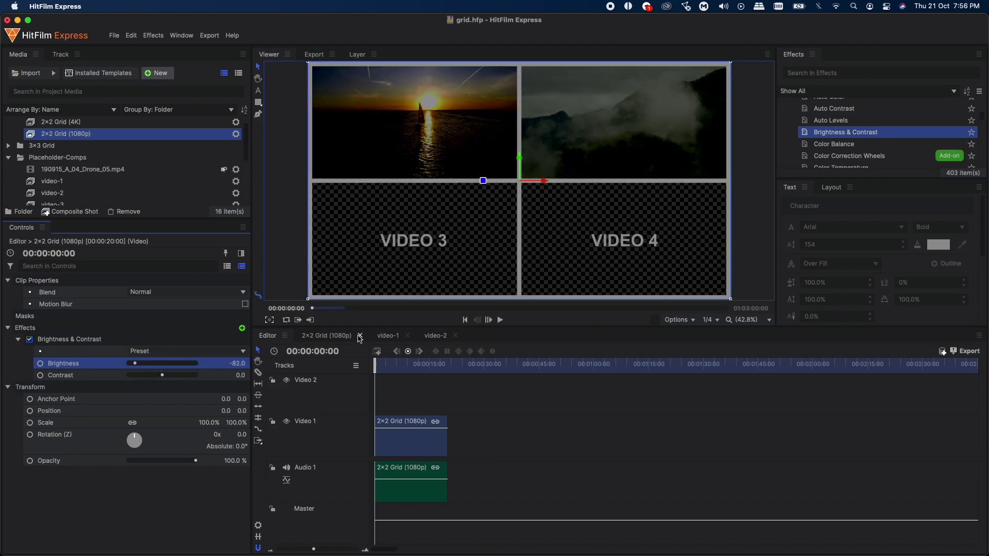
pyautogui.click(11, 146)
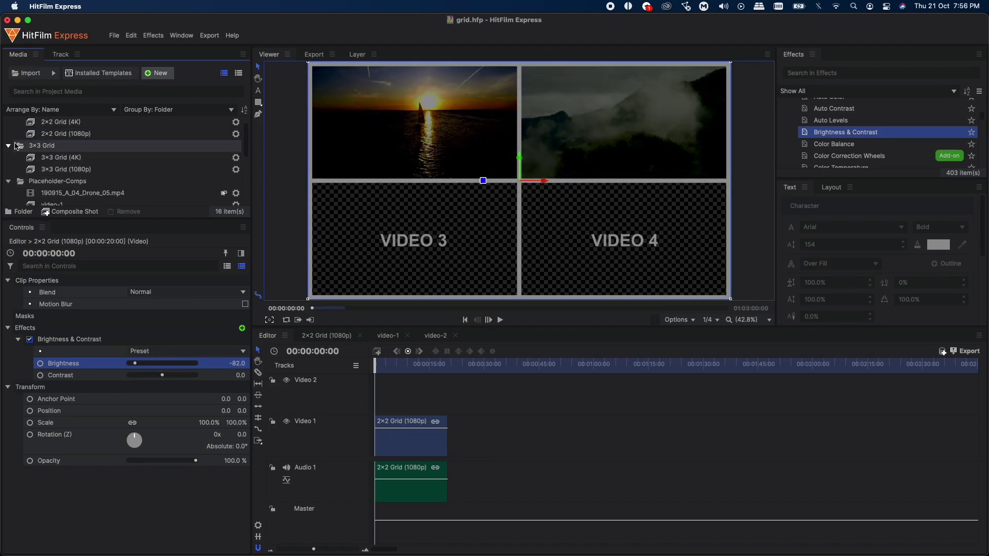
pyautogui.click(68, 170)
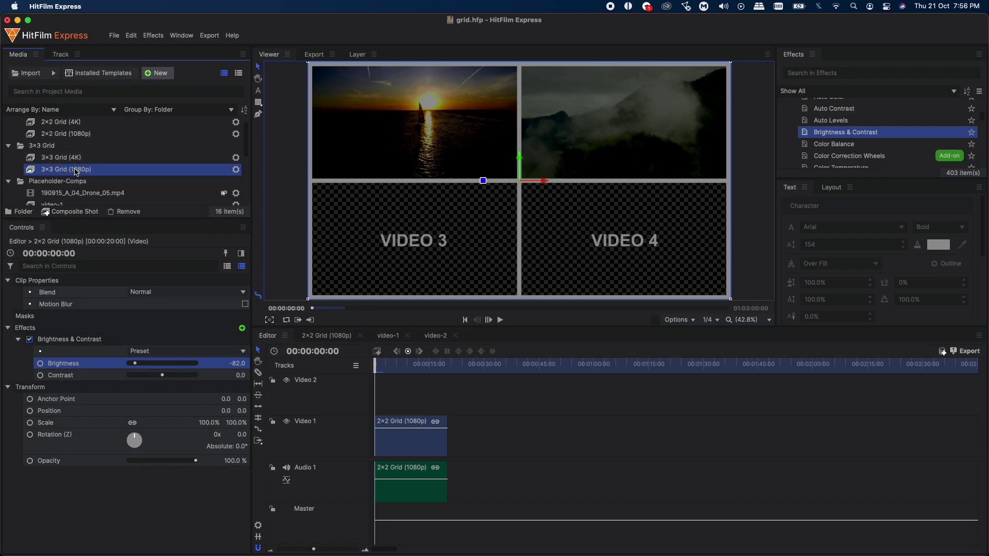
# - Open the 3×3 Grid (1080p) composite and step into the video-1 placeholder composite
pyautogui.doubleClick(76, 171)
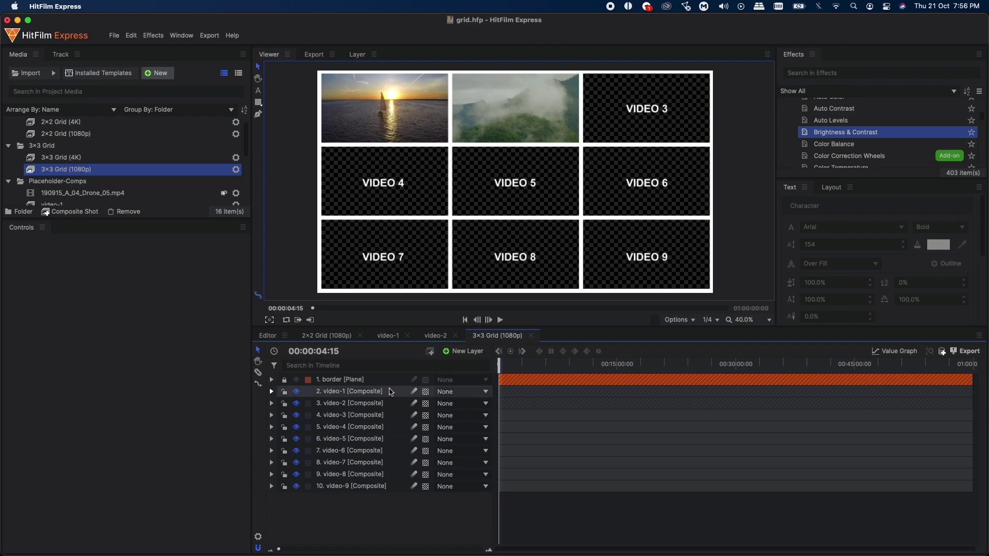
pyautogui.click(353, 415)
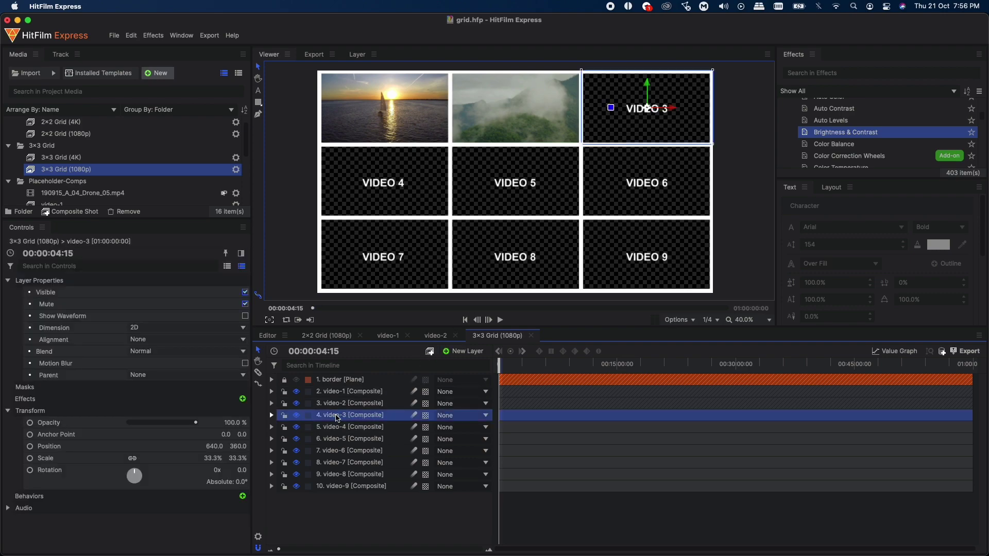
pyautogui.click(336, 393)
pyautogui.doubleClick(337, 393)
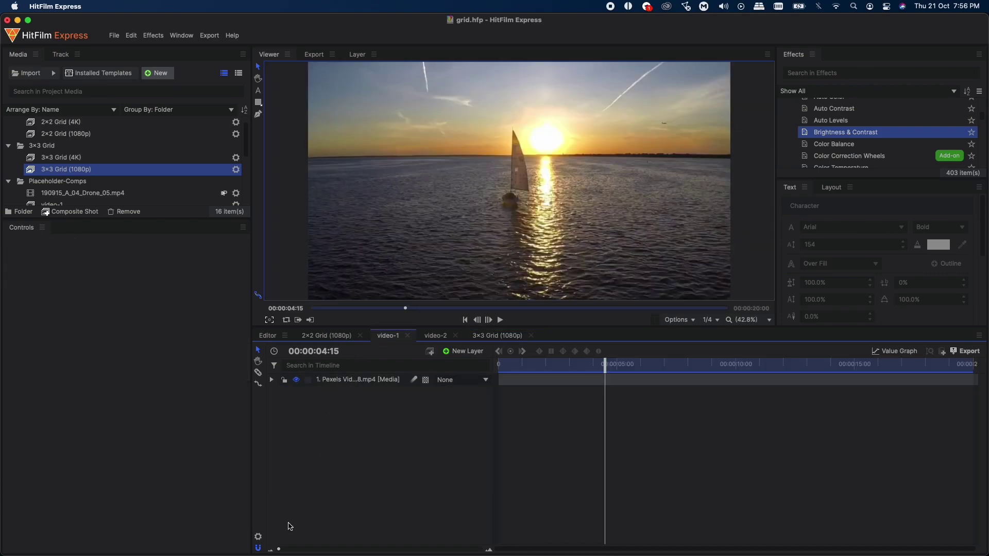
# - Confirm in Composite Shot Properties that video-1 lasts 20 seconds, then return to the 3×3 Grid
pyautogui.click(259, 537)
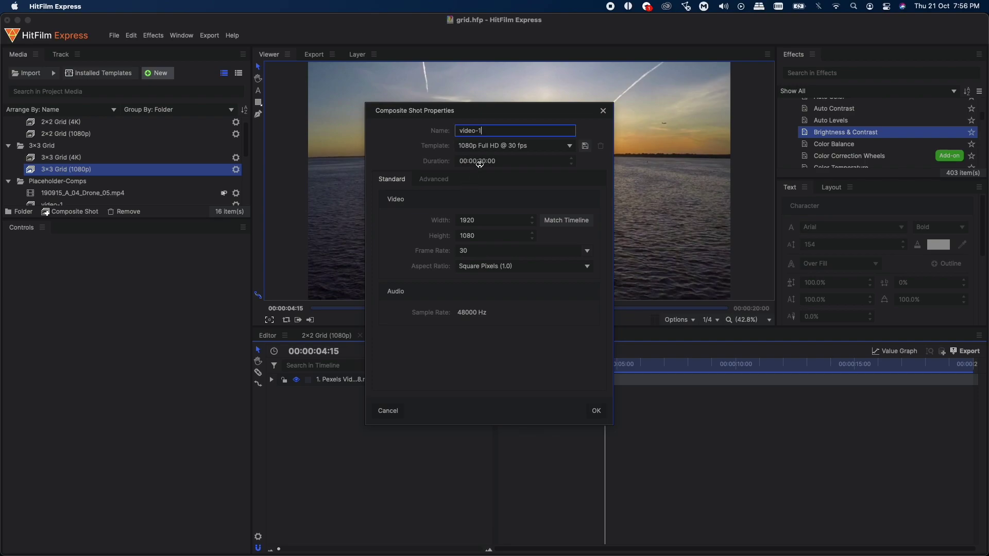
pyautogui.click(387, 410)
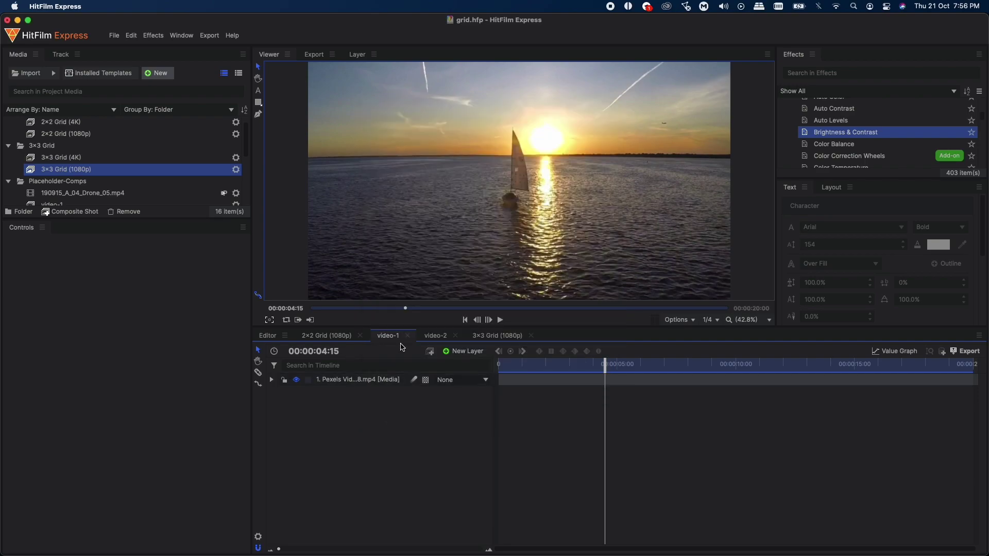
pyautogui.click(493, 336)
pyautogui.click(271, 392)
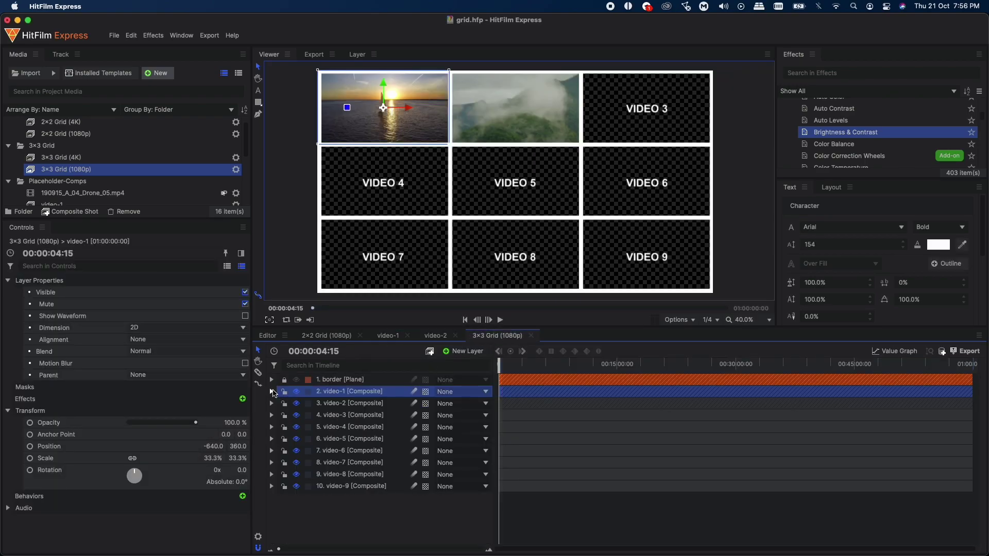
# - Change video-3's duration from one hour to 00:00:20:00 and go back to the 3×3 Grid (1080p) composite
pyautogui.doubleClick(345, 414)
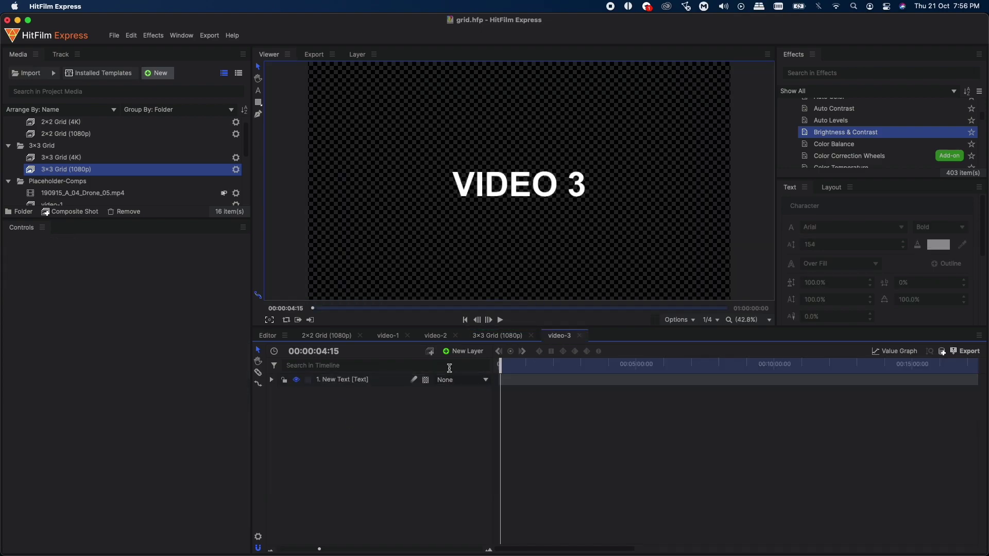
pyautogui.click(258, 537)
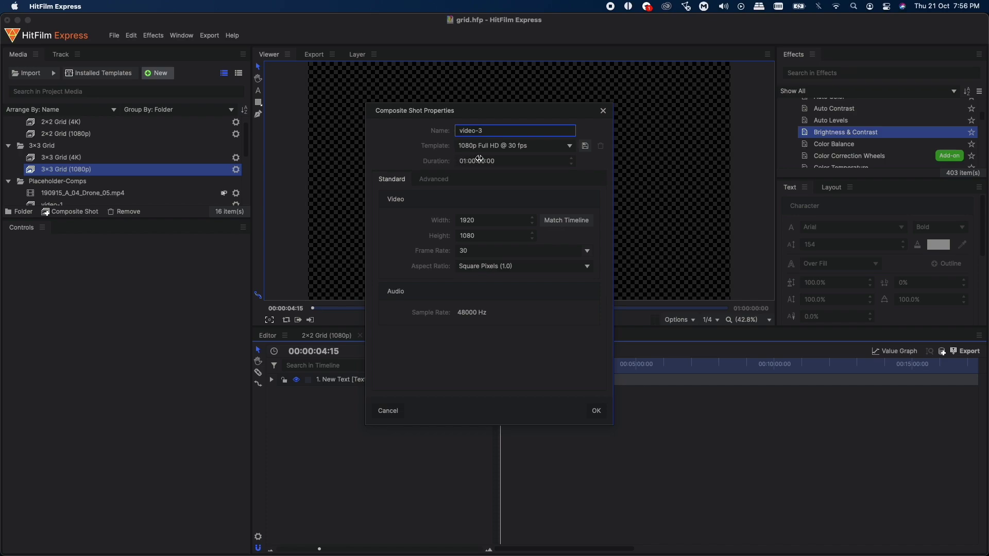
pyautogui.click(462, 162)
pyautogui.write('00')
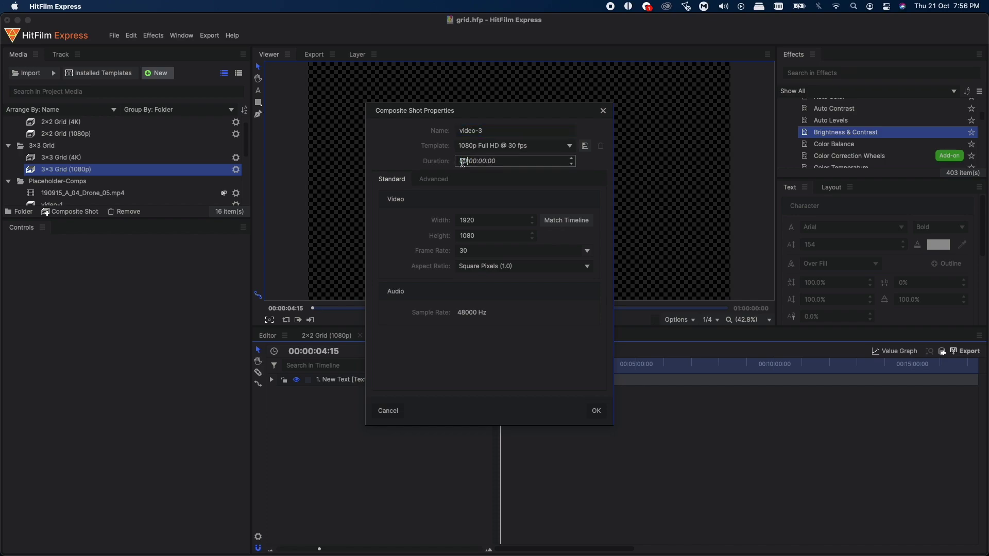
pyautogui.click(483, 161)
pyautogui.write('20:')
pyautogui.click(596, 412)
pyautogui.click(484, 337)
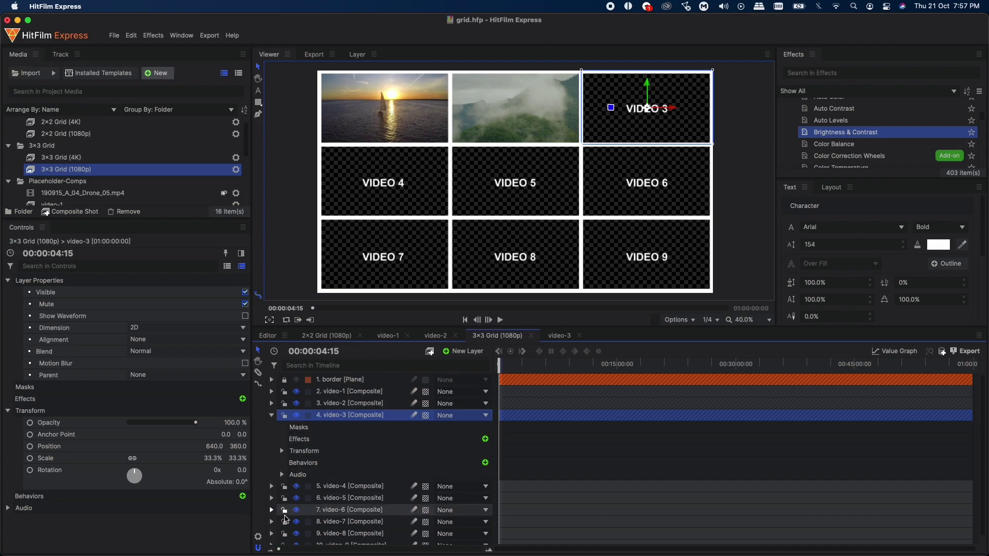
# - Set the 3×3 Grid (1080p) composite's duration to 00:00:20:00 and scrub the playhead to preview it
pyautogui.moveTo(278, 549); pyautogui.dragTo(367, 549)
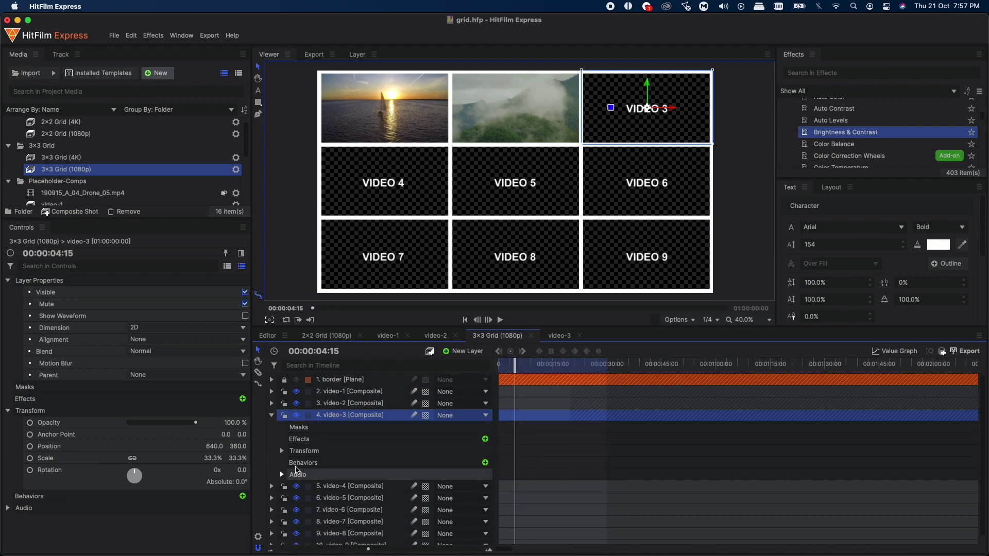
pyautogui.click(272, 415)
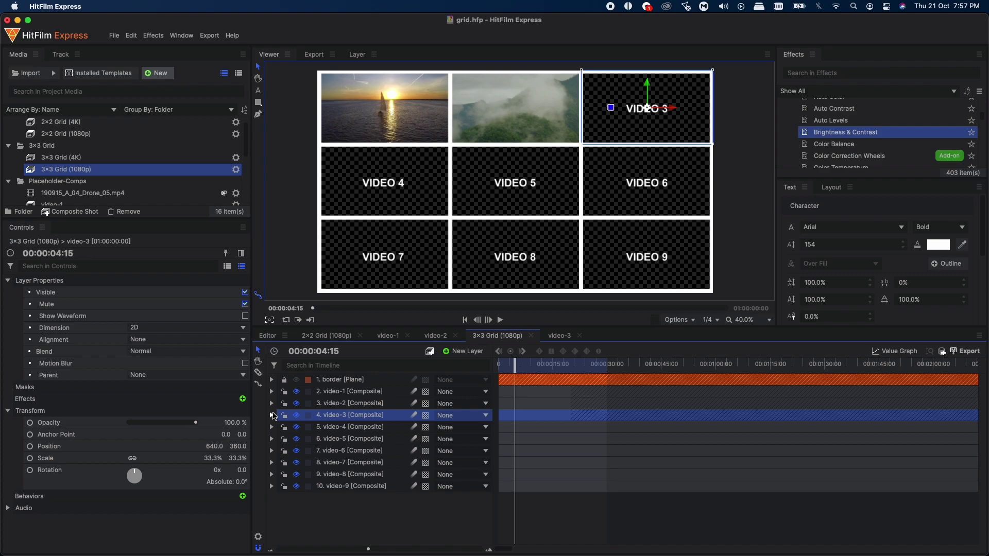
pyautogui.click(259, 538)
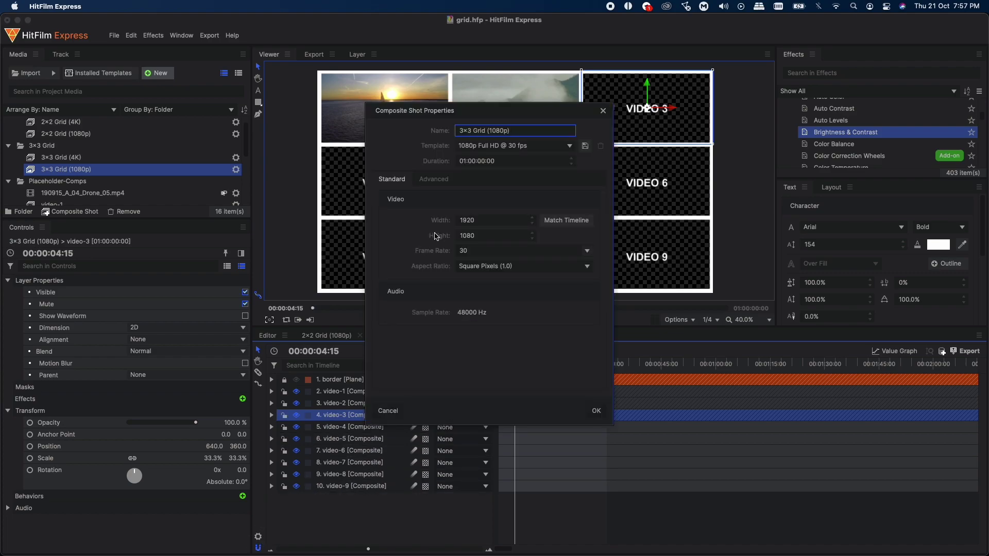
pyautogui.click(461, 162)
pyautogui.write('00:')
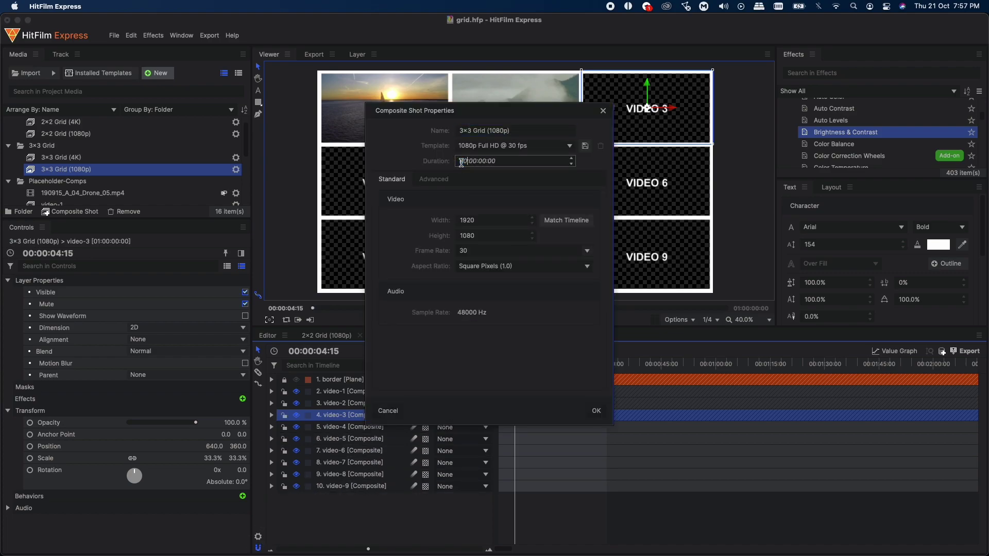
pyautogui.write('2')
pyautogui.click(595, 409)
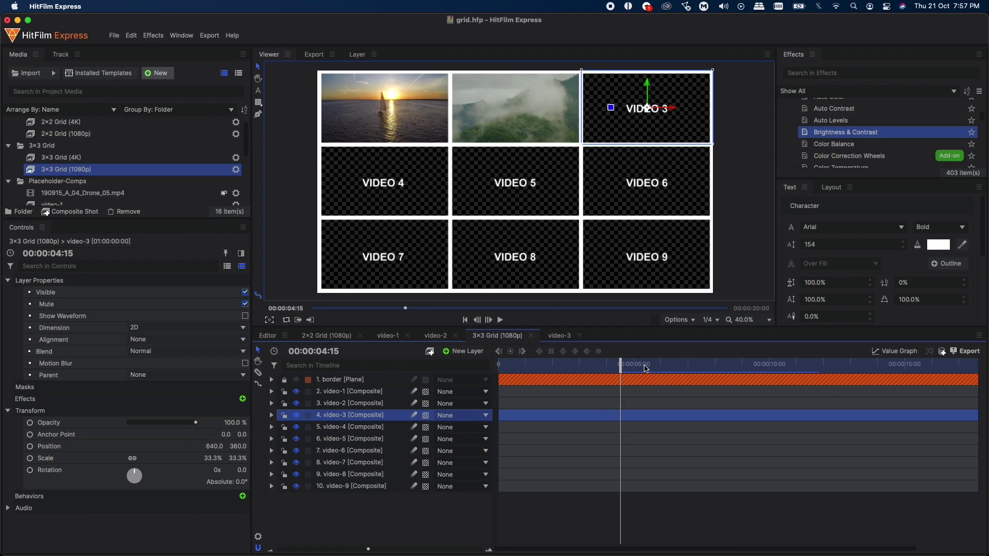
pyautogui.moveTo(585, 367); pyautogui.dragTo(462, 355)
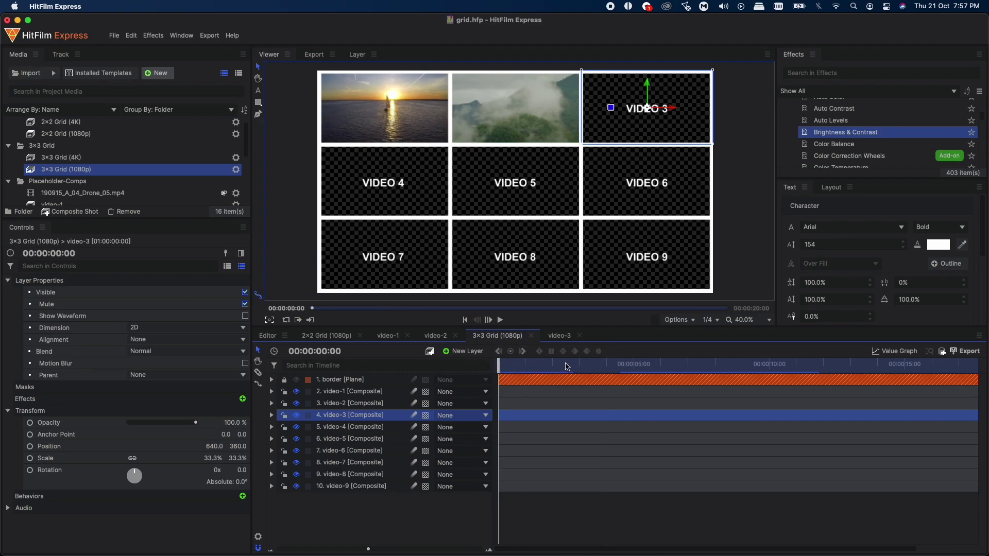
pyautogui.click(346, 391)
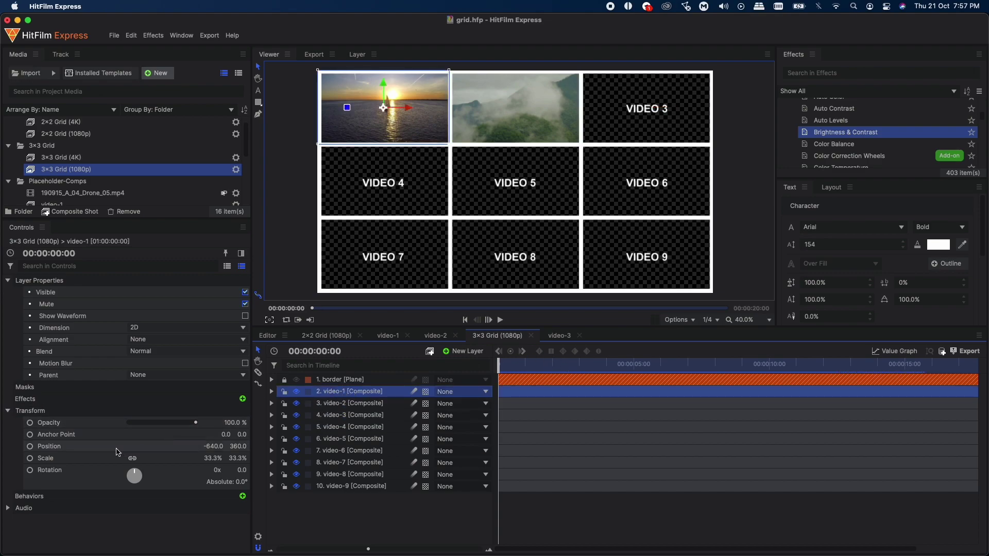
pyautogui.click(76, 460)
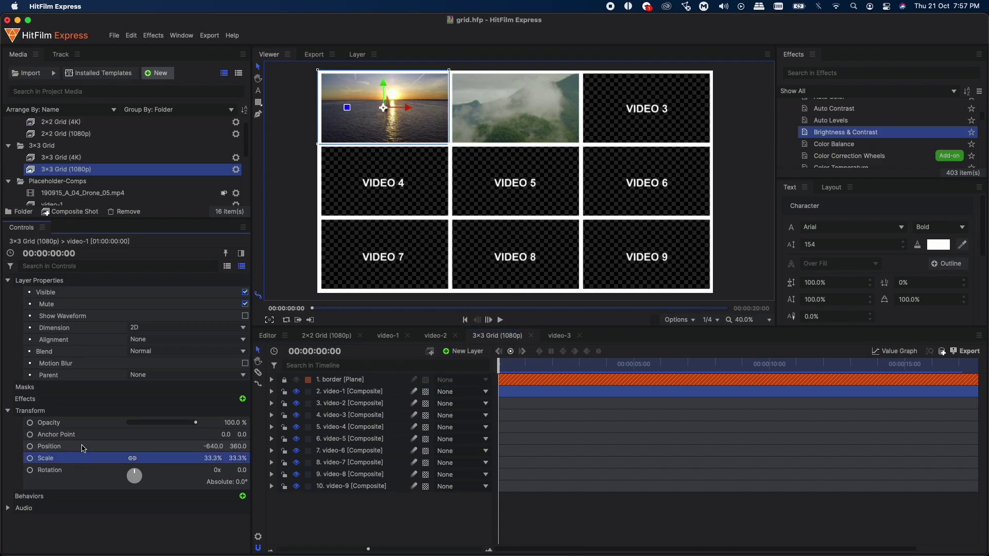
pyautogui.click(351, 487)
pyautogui.click(345, 475)
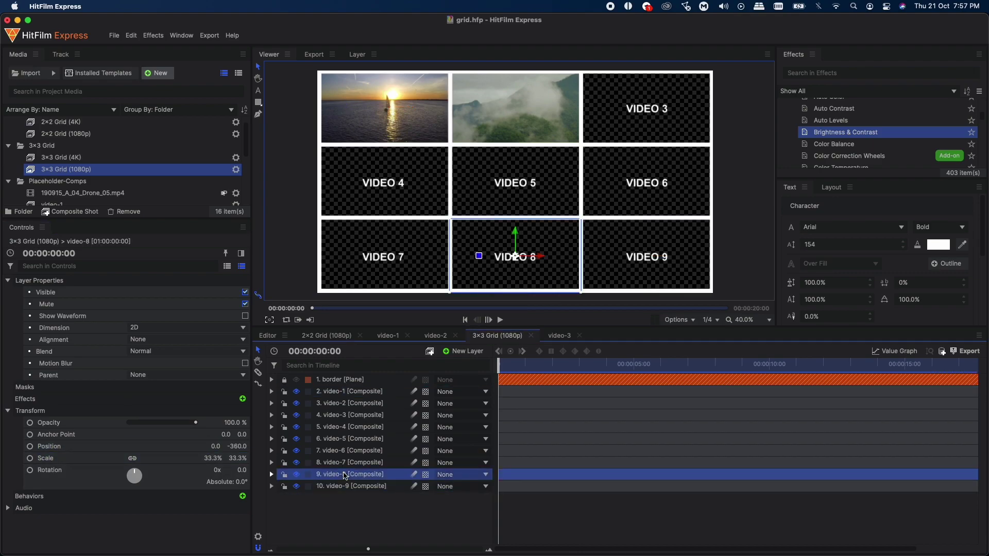
pyautogui.click(345, 462)
pyautogui.click(344, 451)
pyautogui.click(344, 438)
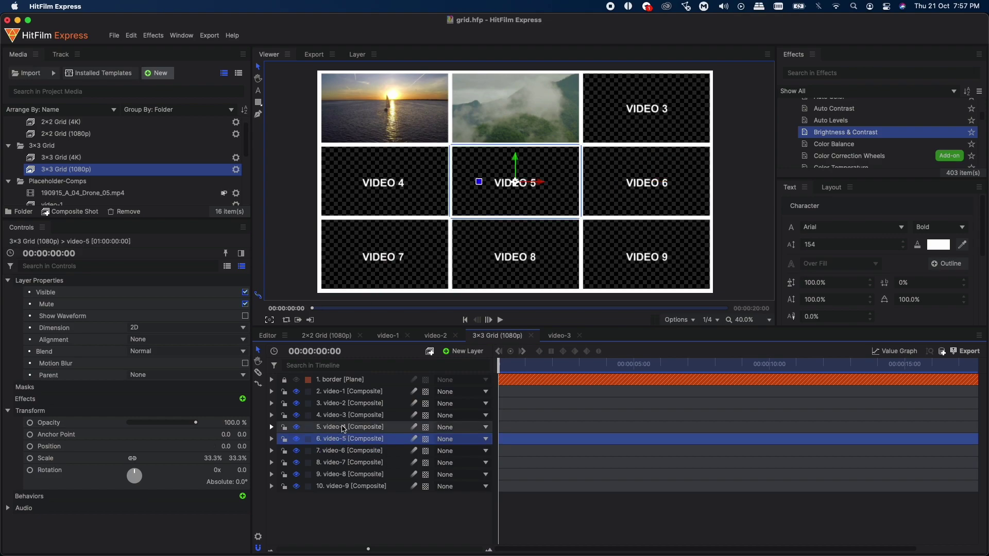
pyautogui.click(344, 427)
pyautogui.click(346, 415)
pyautogui.click(345, 403)
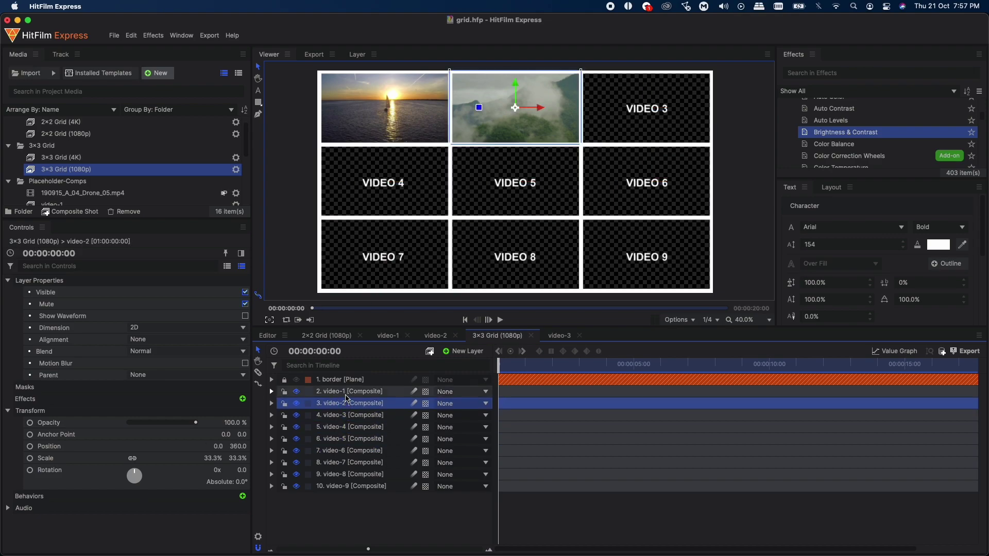
pyautogui.click(345, 391)
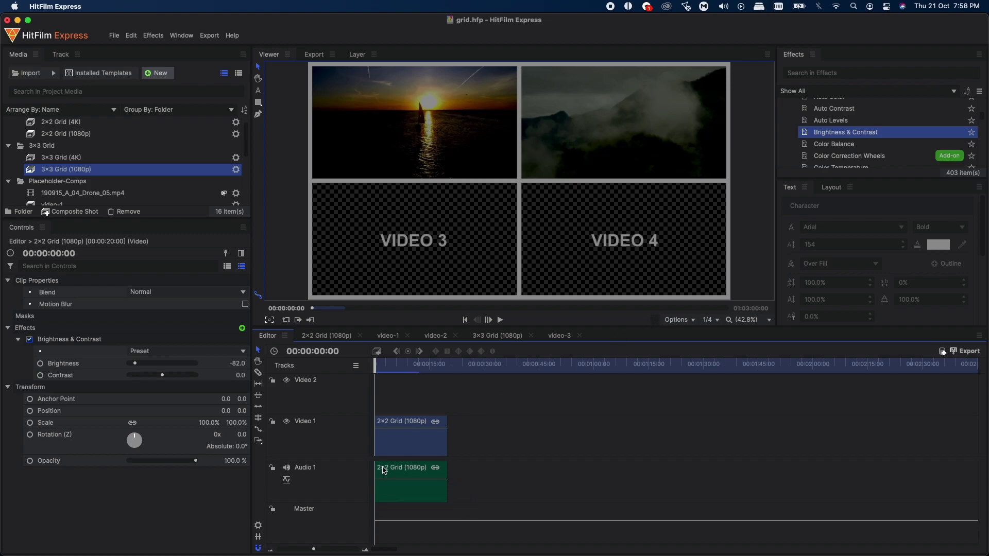
# - Raise the 2×2 Grid clip's Brightness & Contrast Brightness from -82 to -30
pyautogui.click(395, 443)
pyautogui.moveTo(139, 366); pyautogui.dragTo(152, 366)
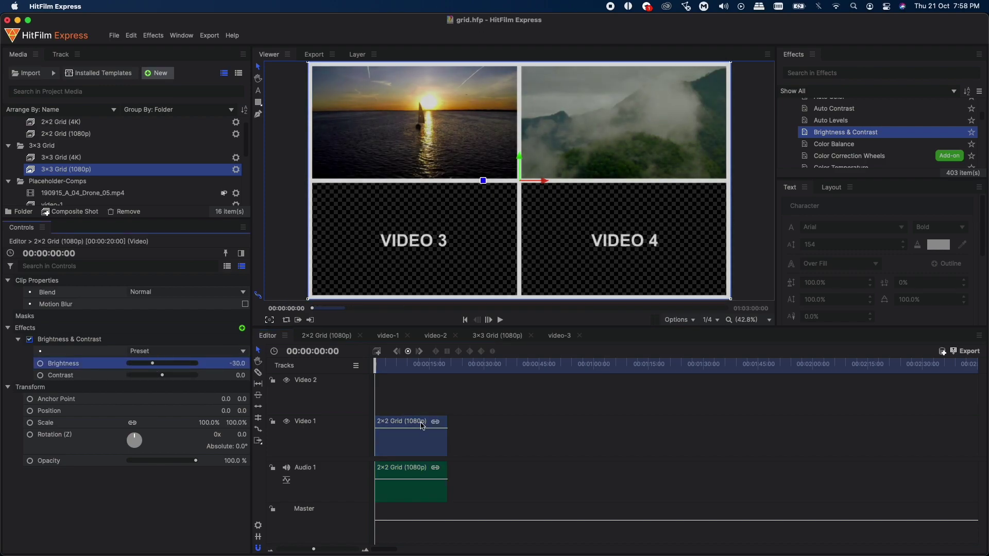